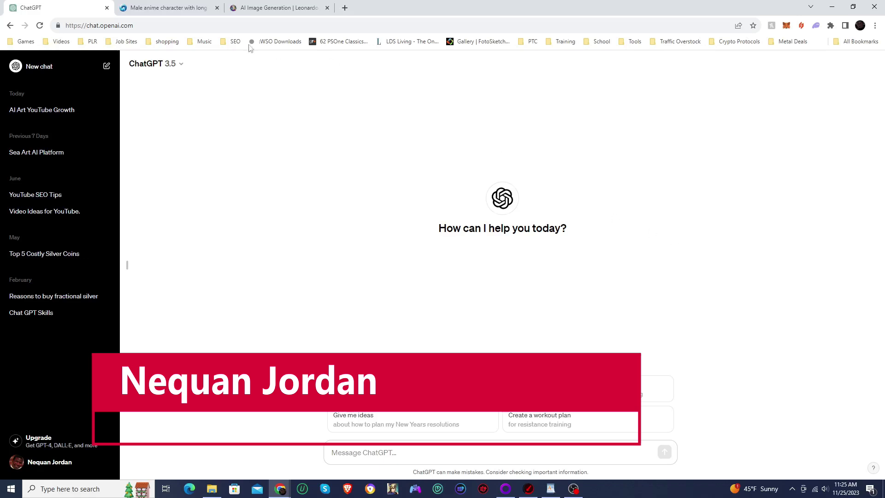
Check the earlier meditation image sets in SeaArt and Leonardo.Ai, then bring up the WordPad prompt-formula document
click(153, 5)
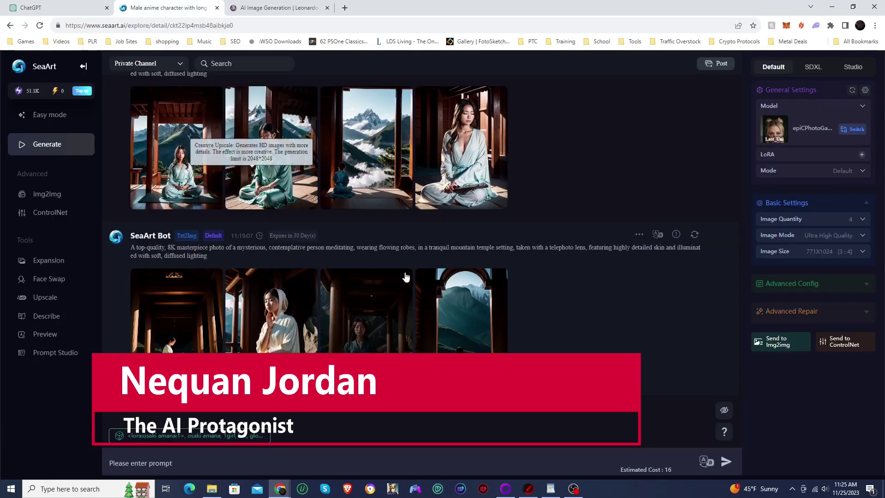
mouse_move(506, 185)
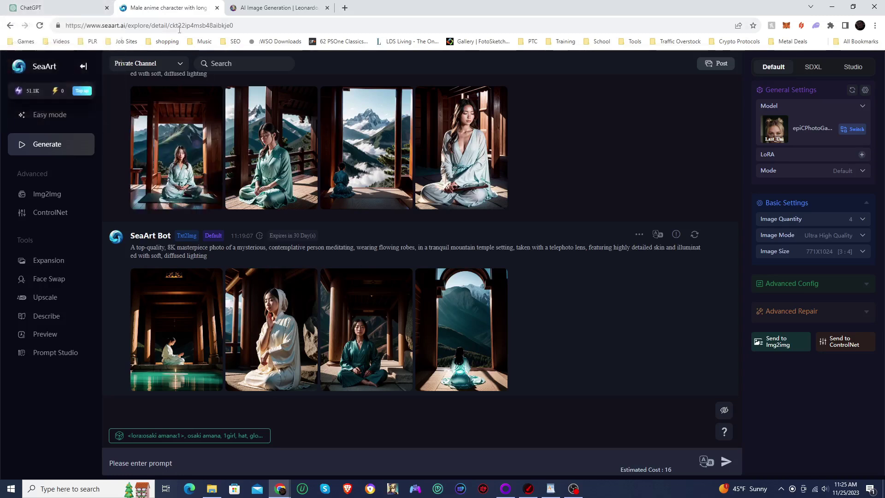
click(233, 8)
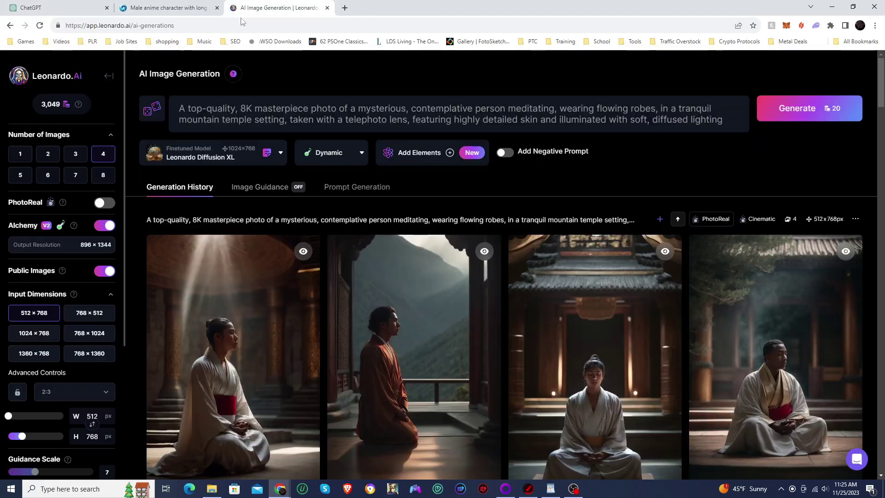
click(50, 6)
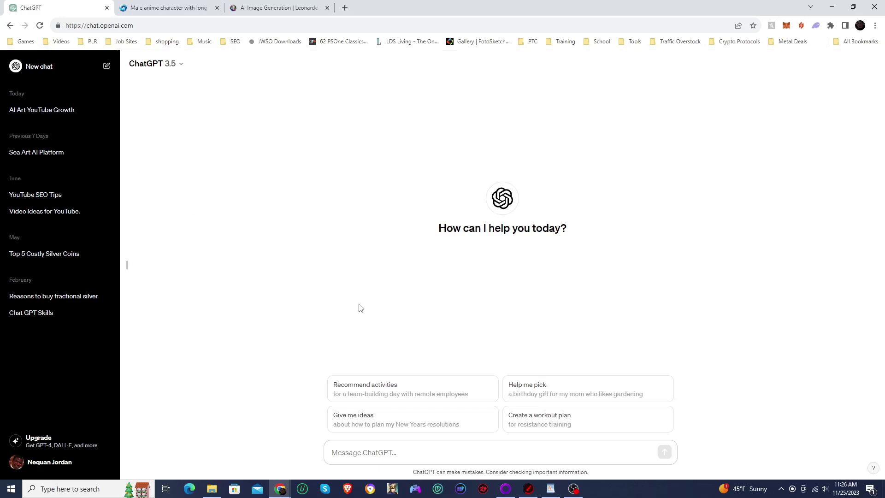
click(556, 493)
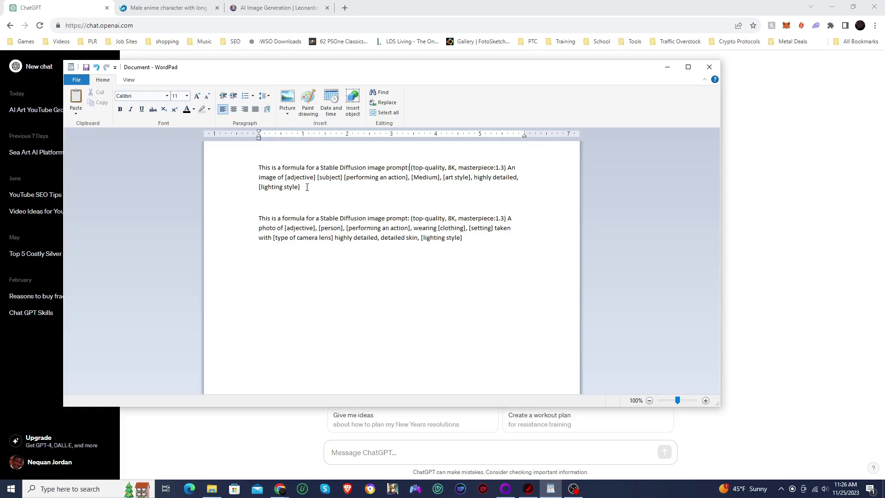
Copy the first Stable Diffusion formula paragraph from WordPad and return to the empty ChatGPT chat
drag(307, 187, 260, 164)
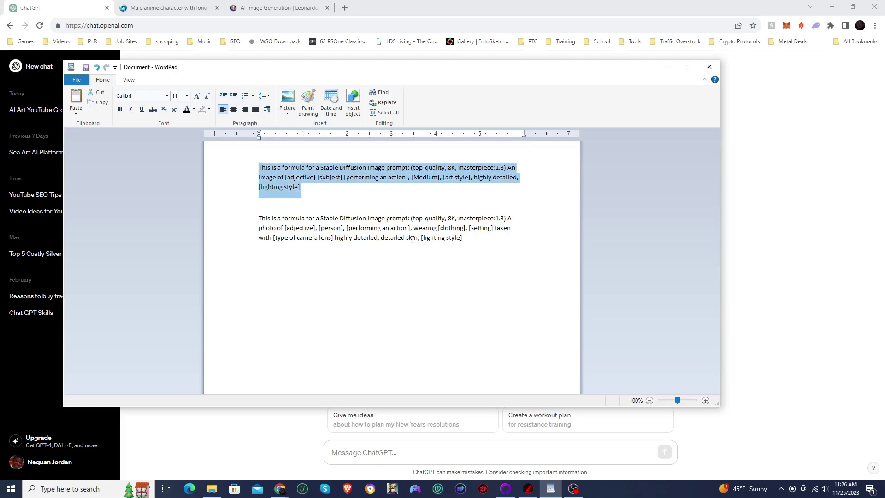
right_click(272, 170)
click(290, 184)
click(770, 179)
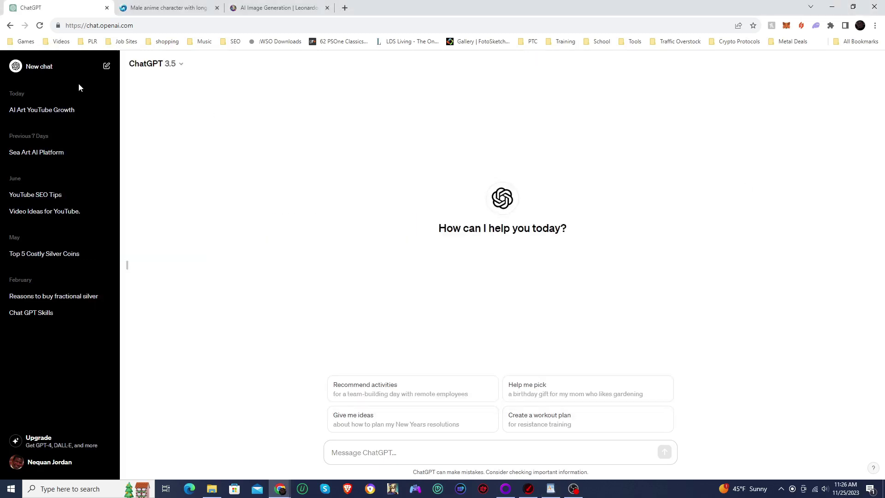
Paste the copied prompt formula into a new ChatGPT message and send it
click(384, 452)
key(ctrl+v)
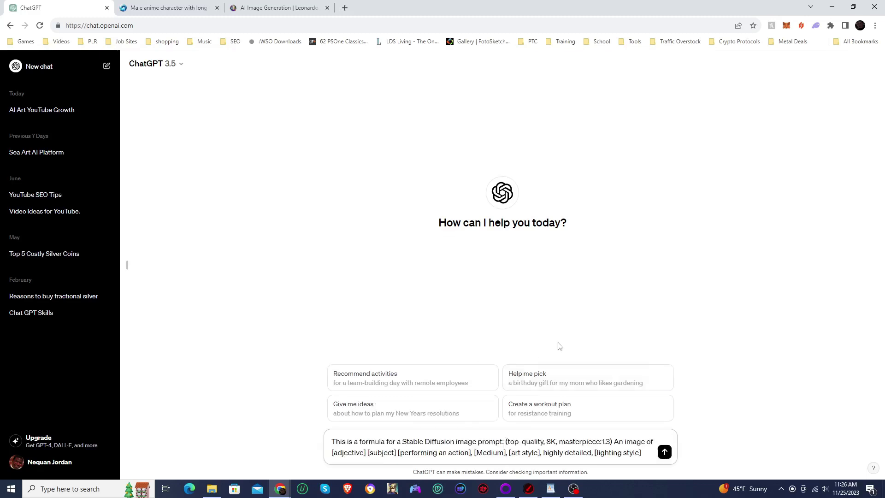
key(Return)
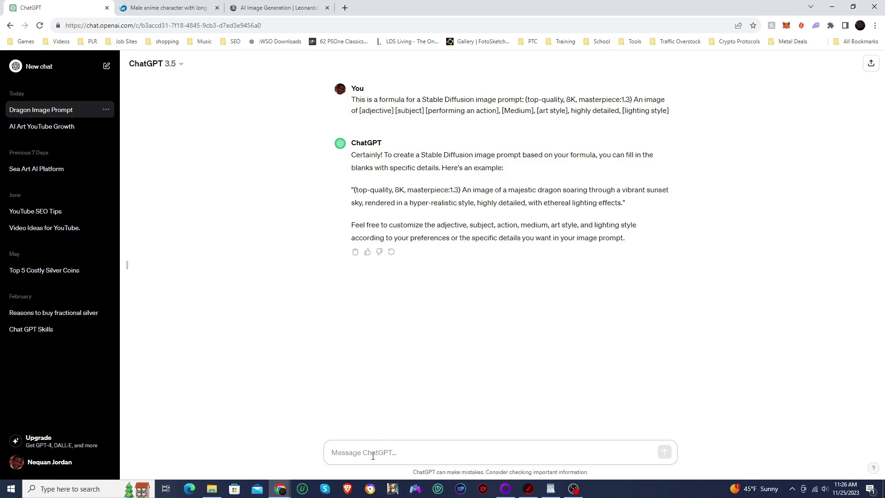
Ask ChatGPT to 'create 5 prompts using this formula' and copy prompt 2, the futuristic cyberpunk cityscape
text(create 5 prompts using this formula)
key(Return)
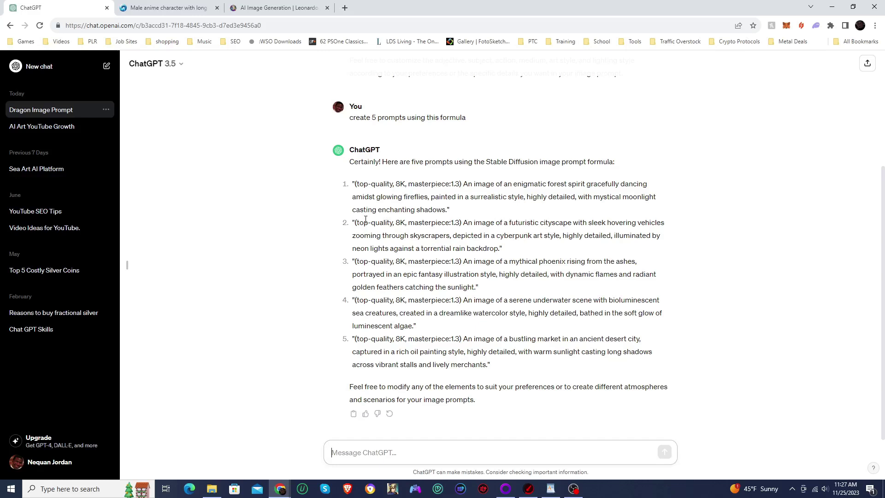
drag(355, 224, 500, 248)
right_click(500, 249)
click(525, 237)
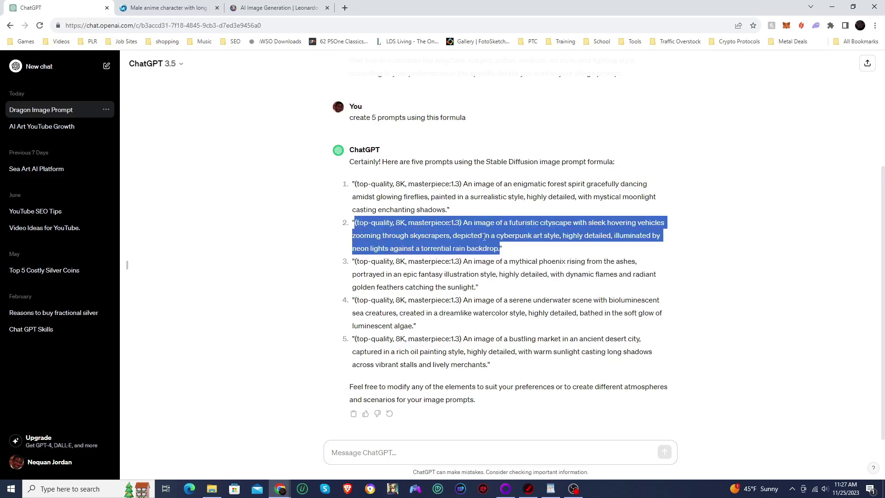
click(165, 5)
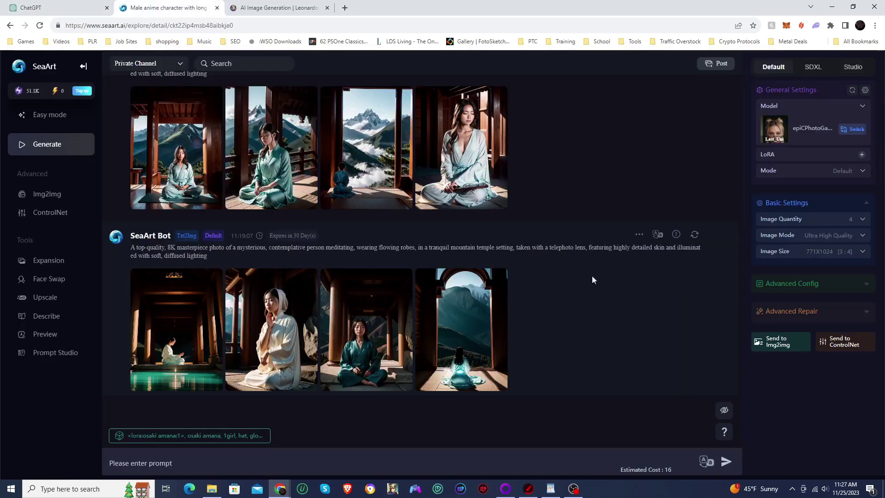
Generate the cyberpunk cityscape prompt in SeaArt using DreamShaper at 1024X683 [3:2]
click(845, 131)
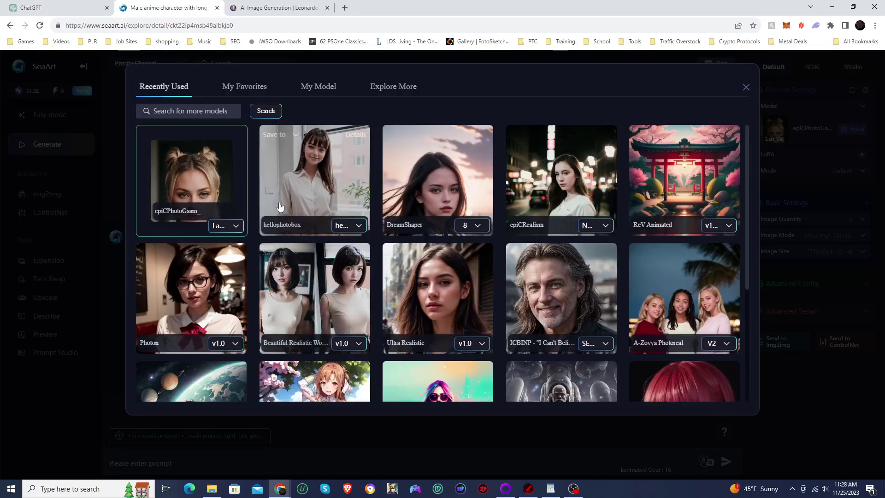
click(422, 184)
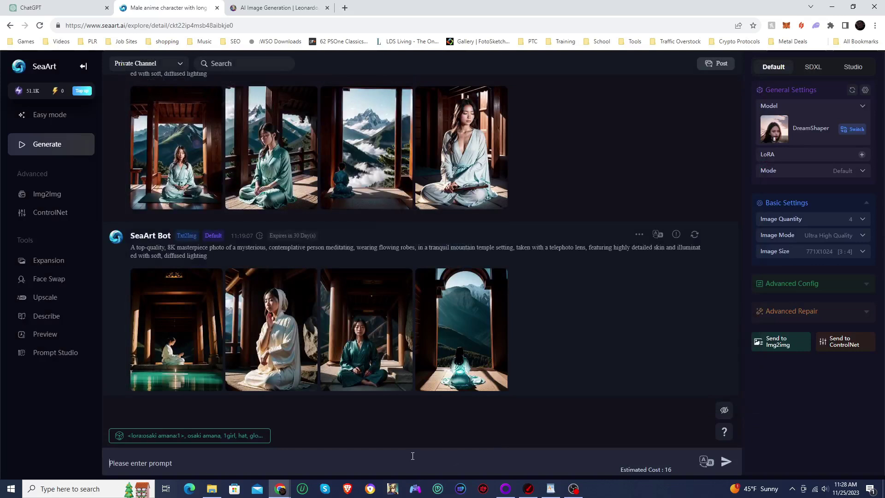
key(ctrl+v)
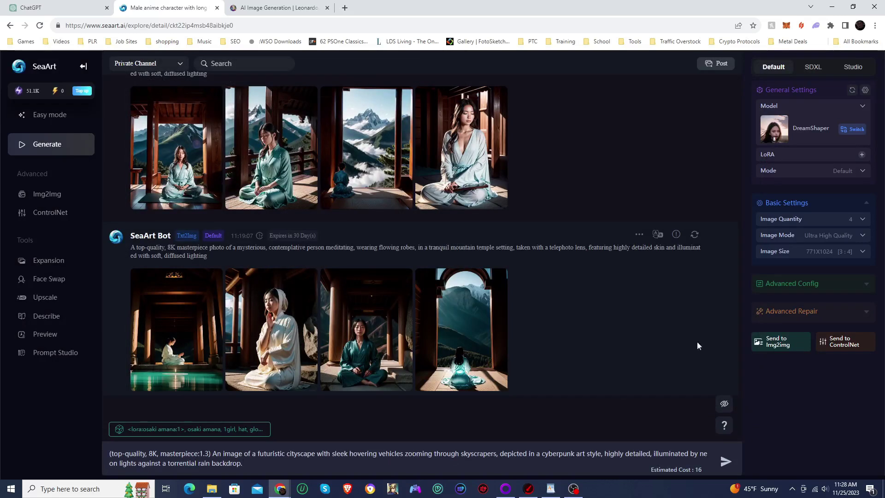
click(803, 255)
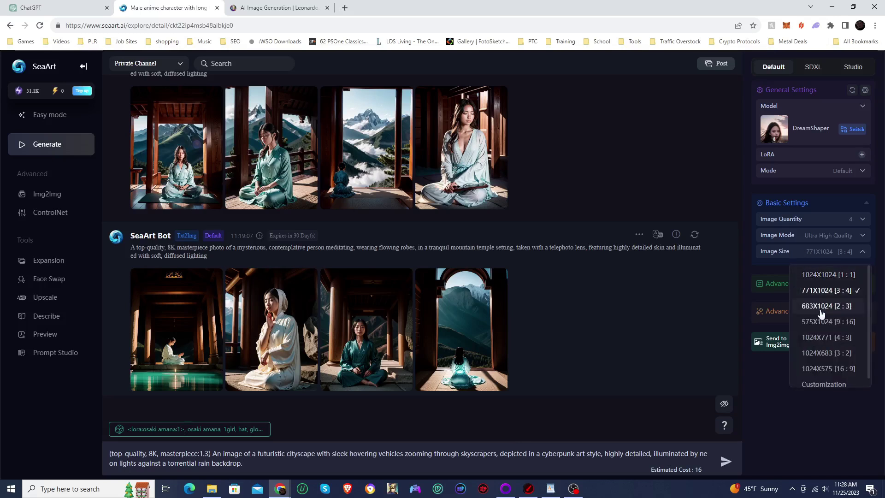
click(813, 352)
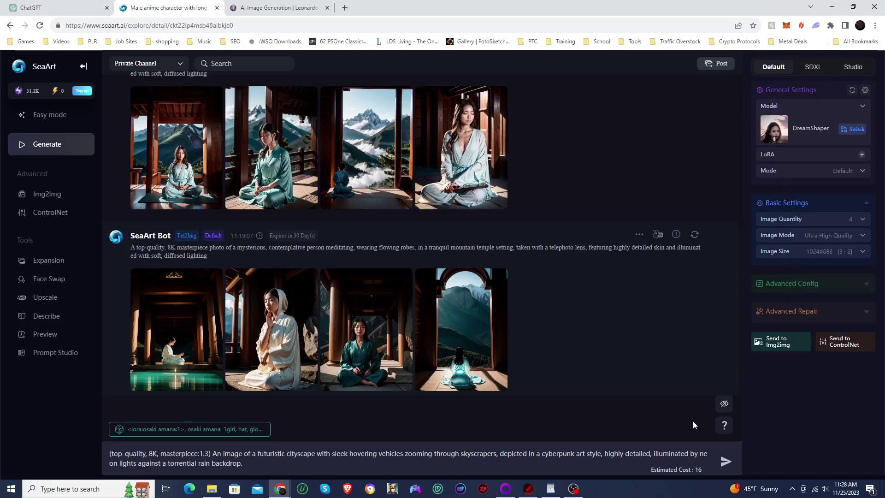
click(726, 467)
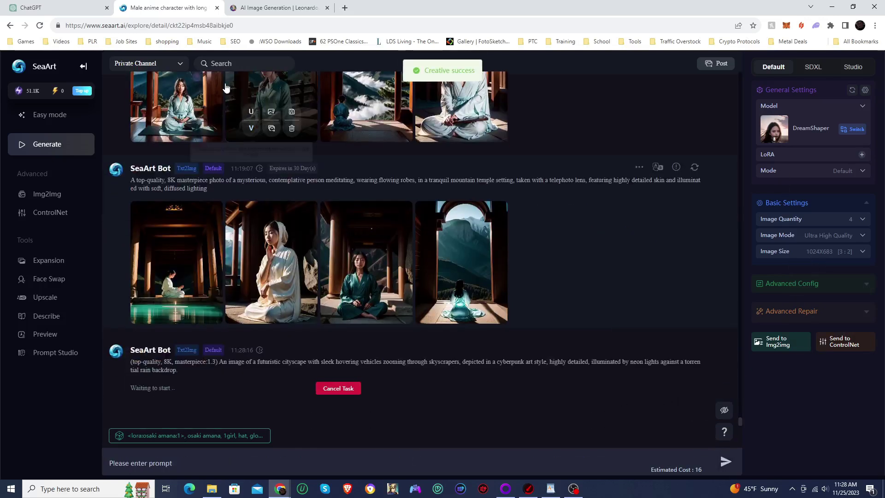
click(285, 6)
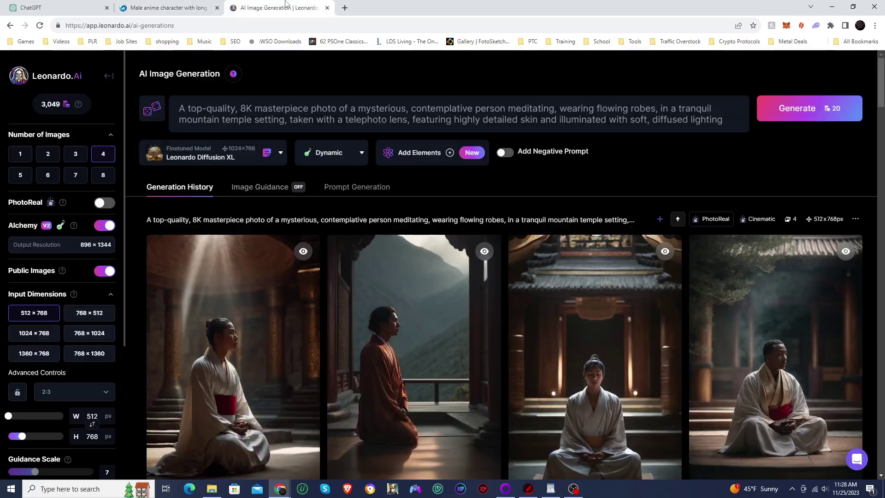
Replace the meditation prompt with the cyberpunk one and generate it with DreamShaper v7 at 768 × 512
click(200, 159)
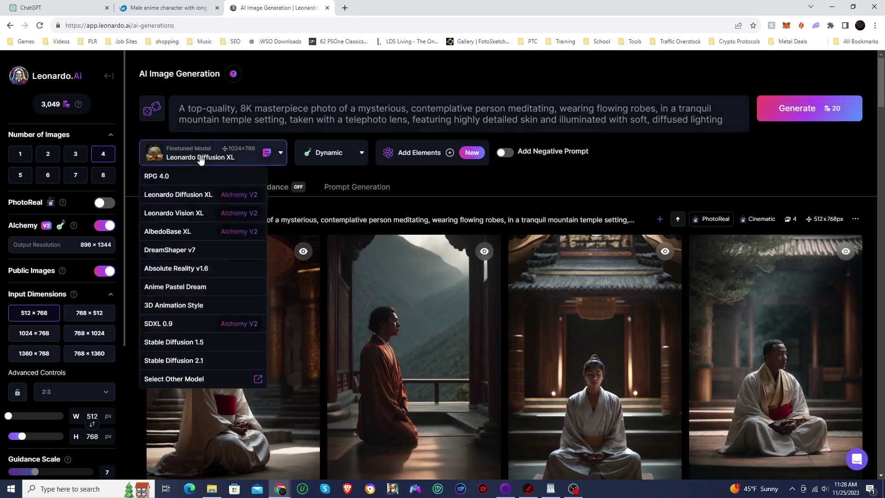
click(204, 250)
triple_click(257, 114)
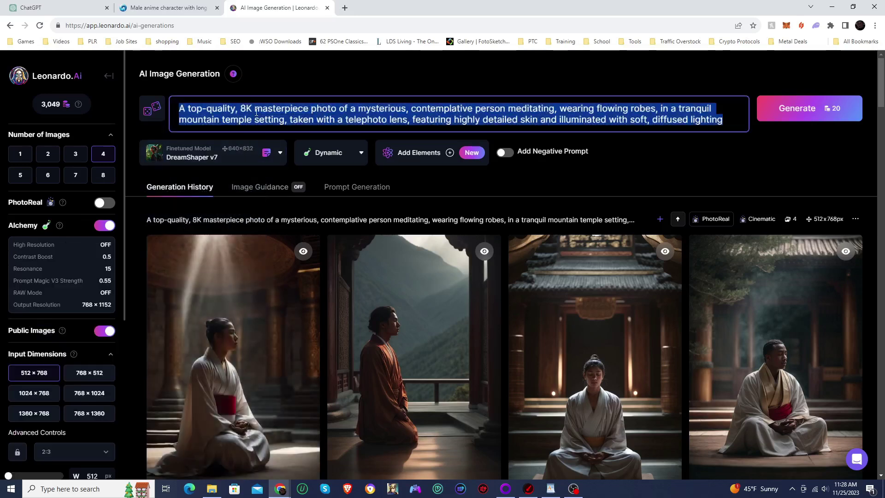
right_click(257, 115)
click(281, 152)
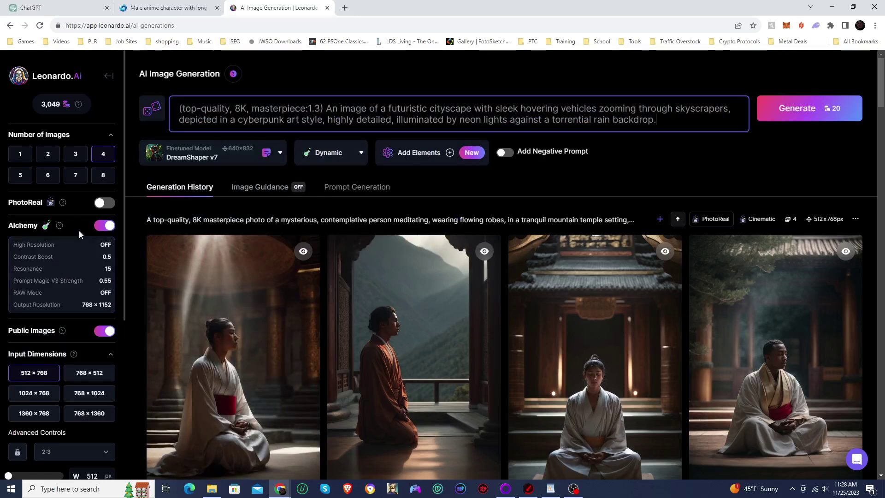
click(90, 376)
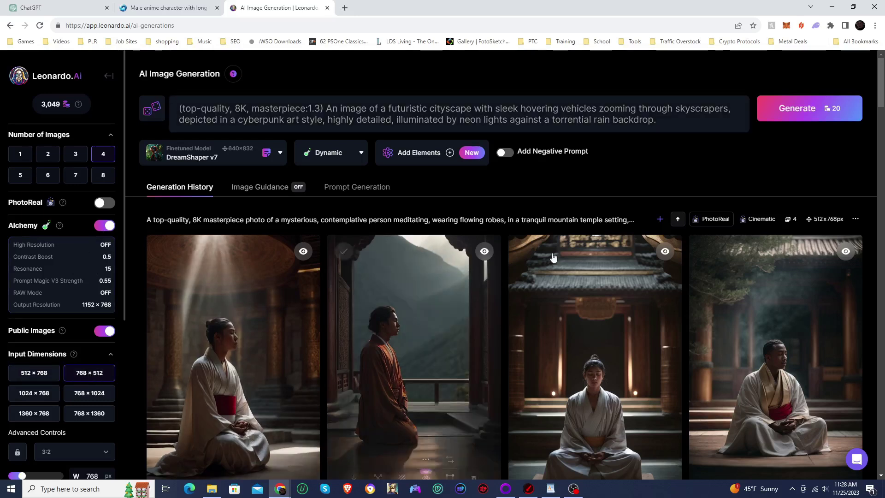
click(802, 109)
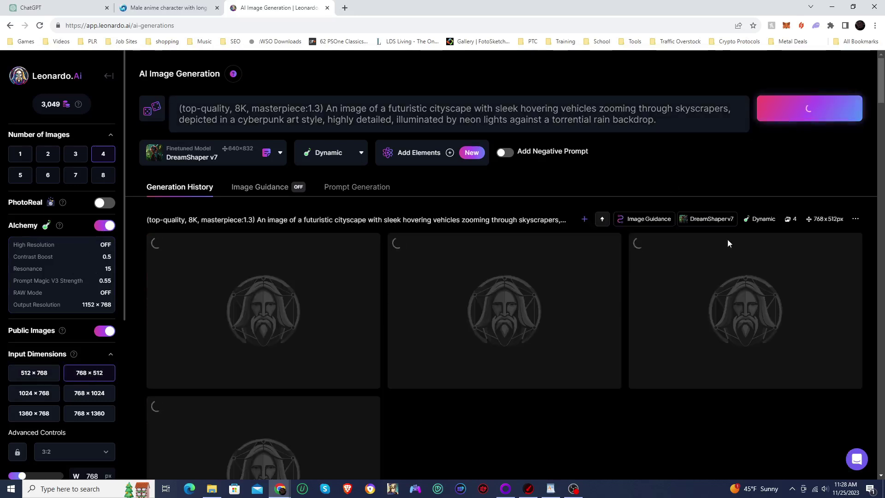
Inspect all four SeaArt cyberpunk cityscape images full size, then close the viewer
click(149, 7)
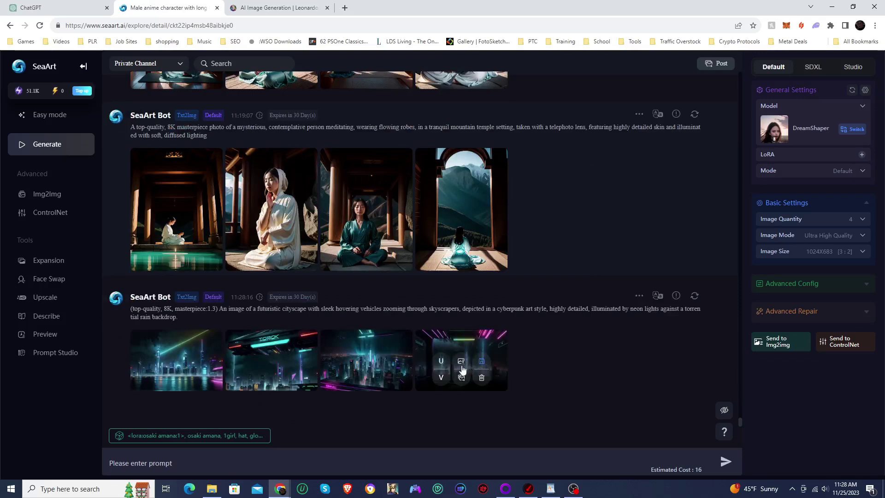
click(159, 336)
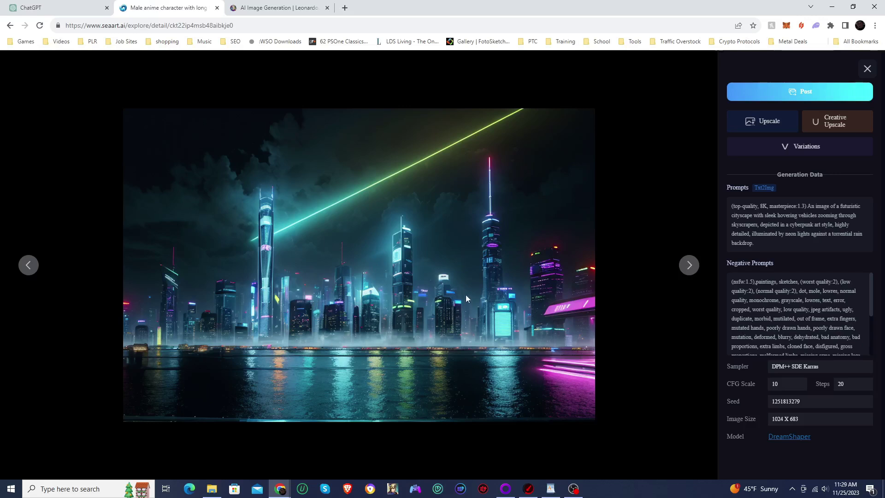
click(690, 266)
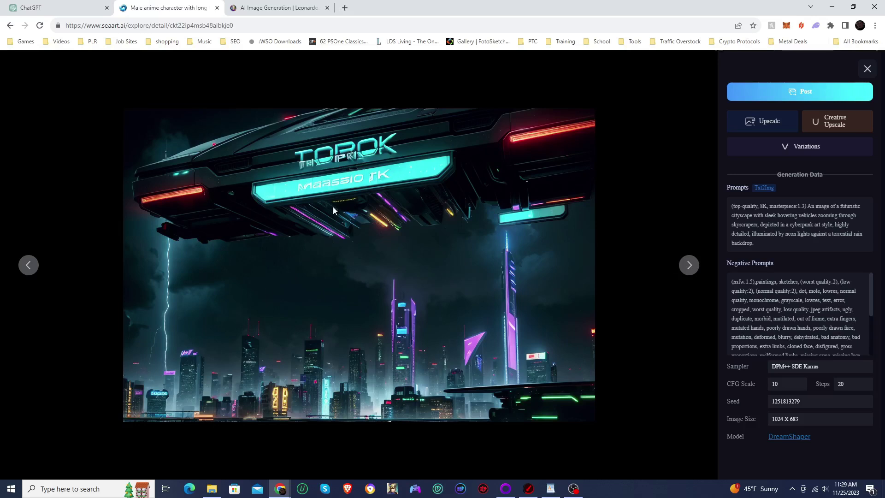
click(687, 267)
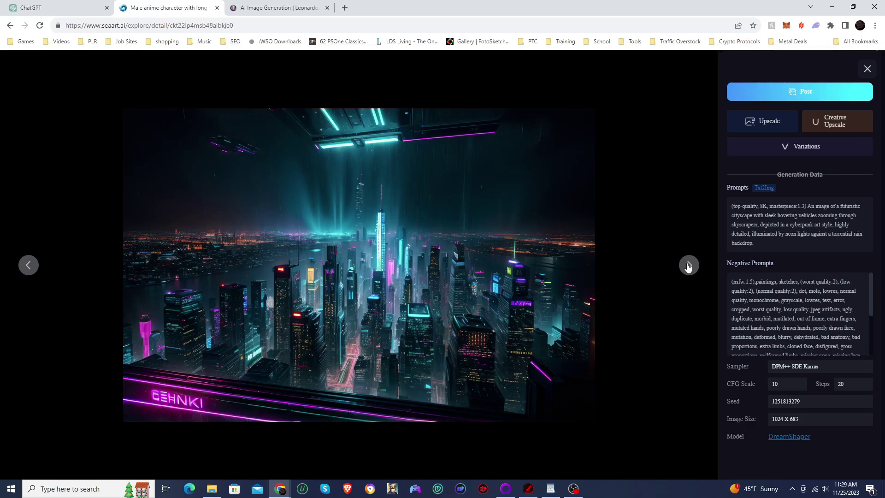
click(688, 265)
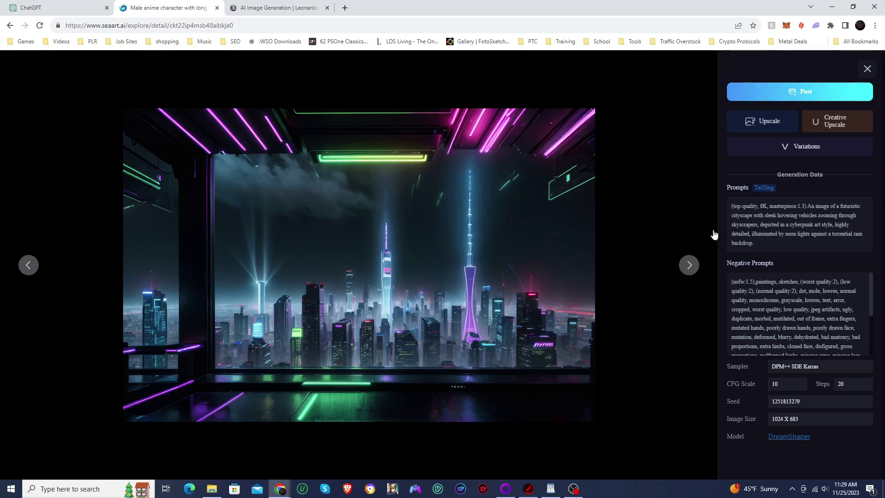
click(866, 69)
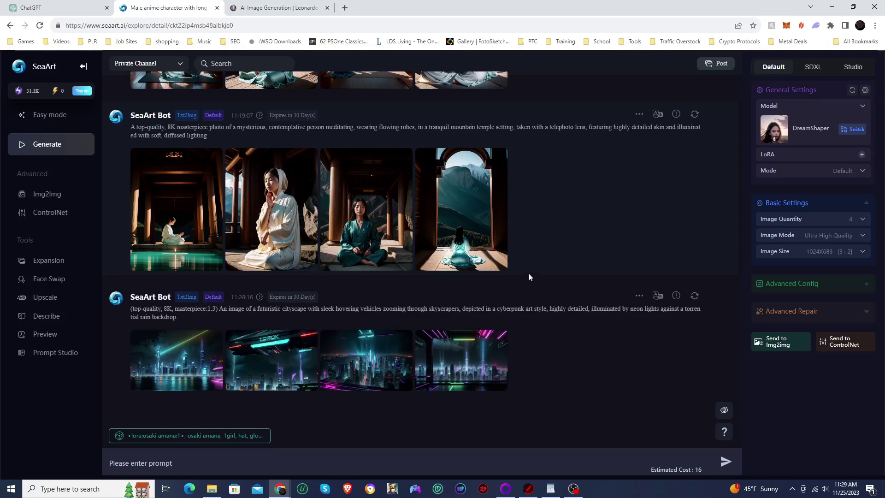
Page through the four Leonardo.Ai neon car-and-cityscape images in the full-size viewer
click(274, 8)
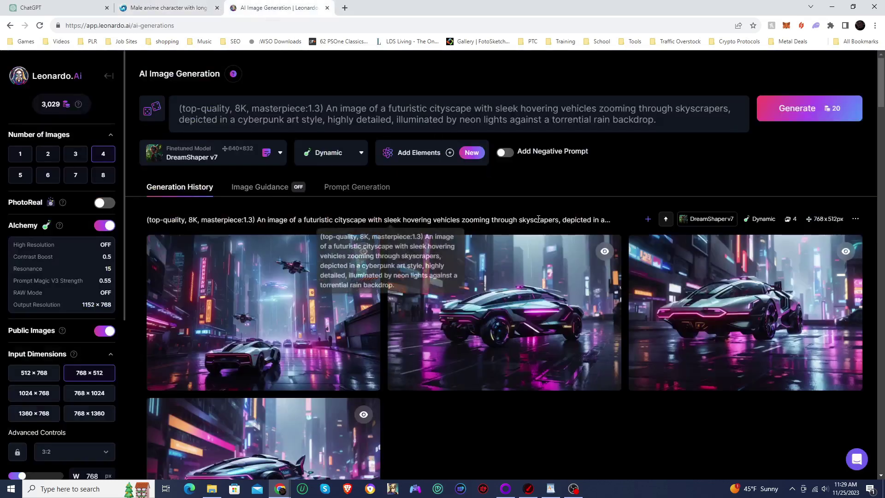
scroll(537, 219, down, 3)
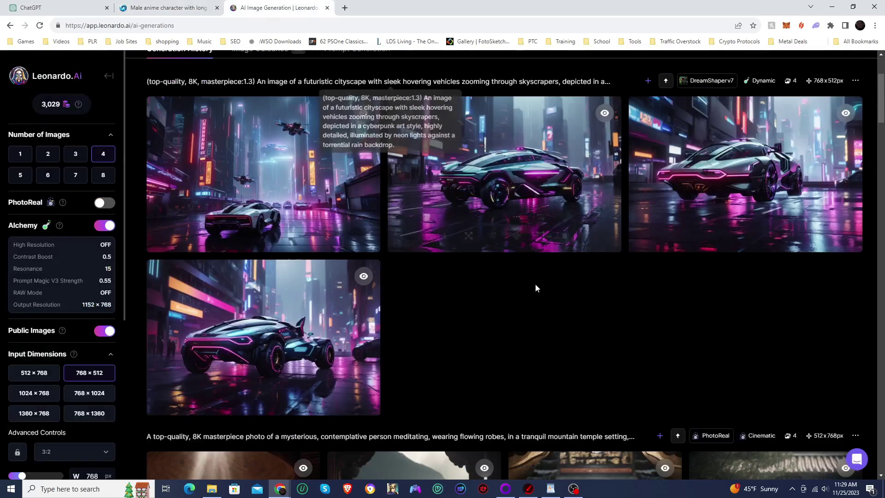
click(237, 138)
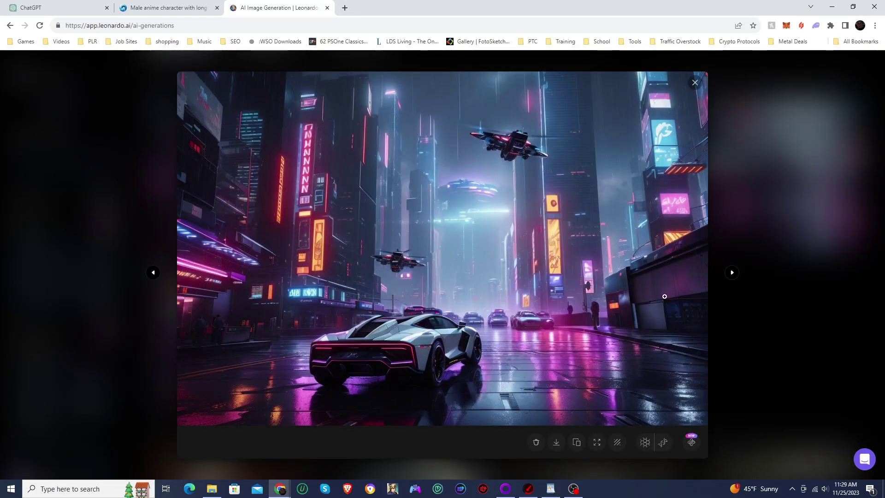
click(732, 273)
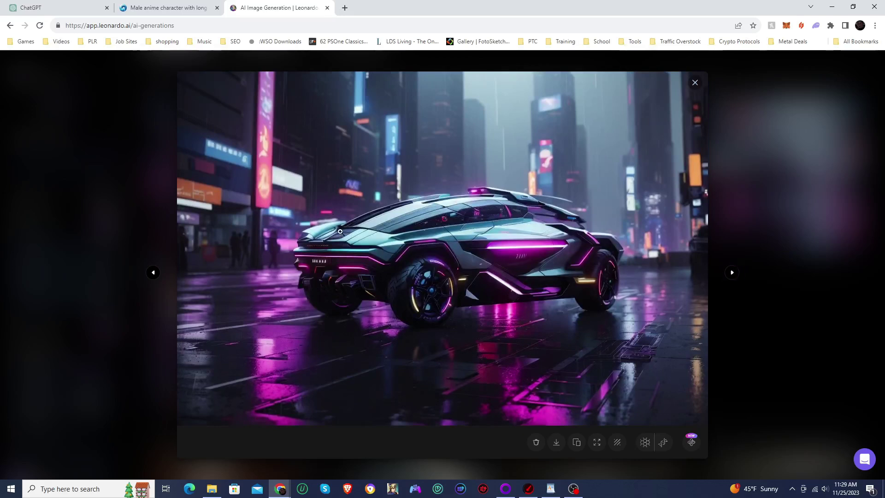
click(732, 273)
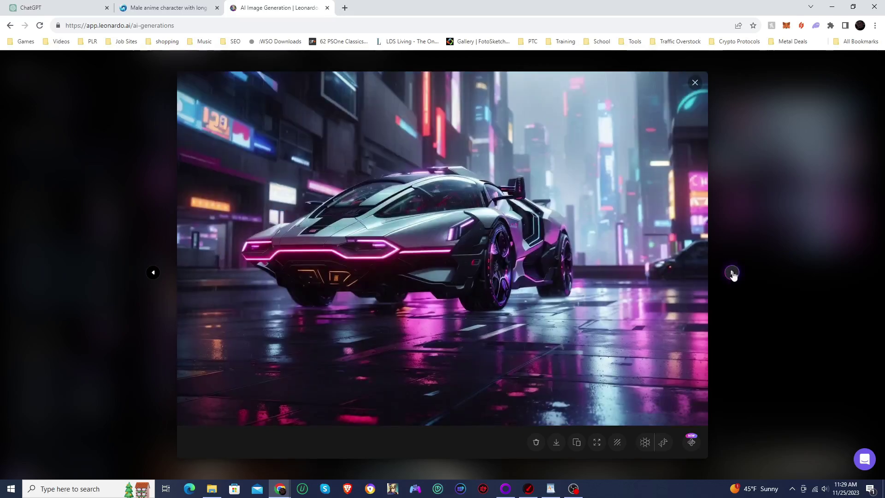
click(732, 273)
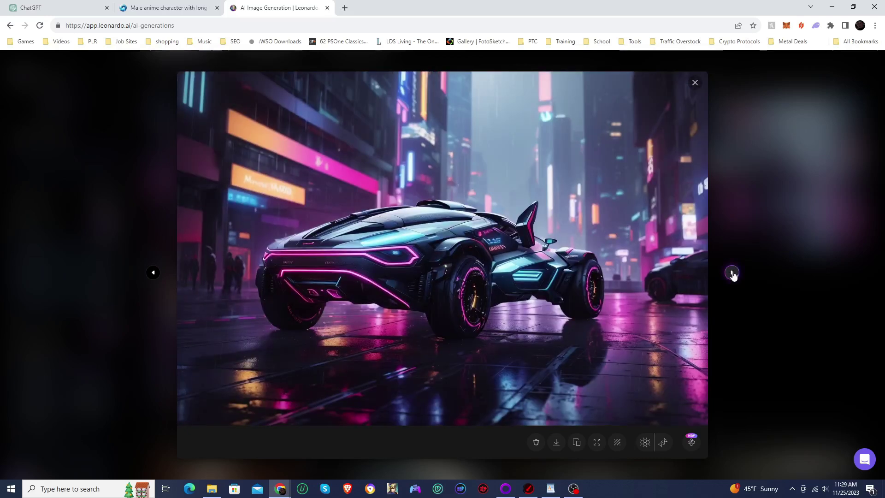
click(795, 200)
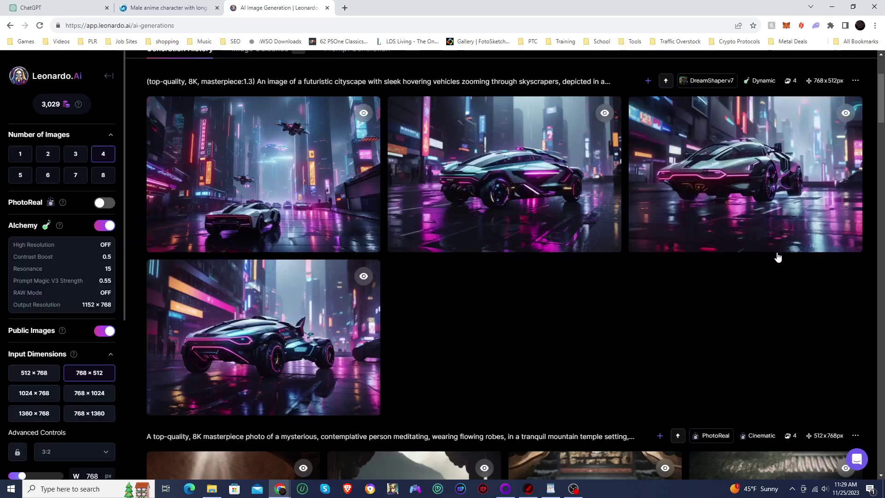
click(55, 7)
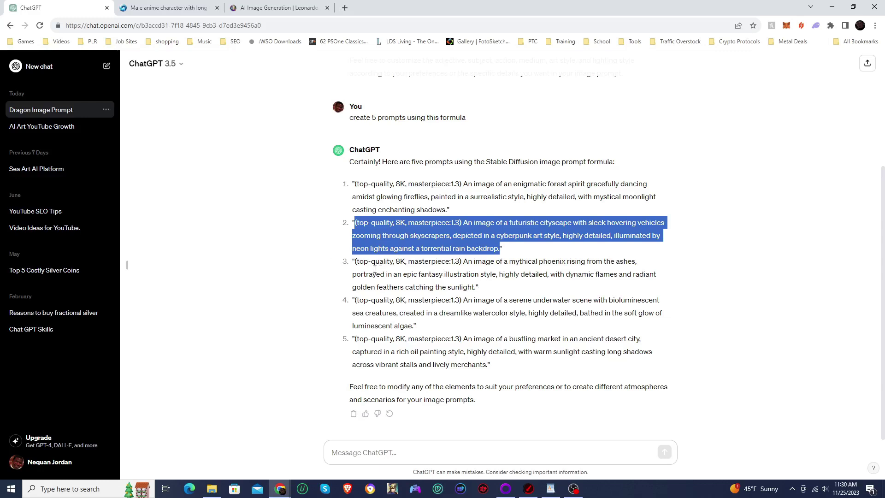
Copy ChatGPT's third prompt, the mythical phoenix rising from the ashes
drag(356, 261, 475, 287)
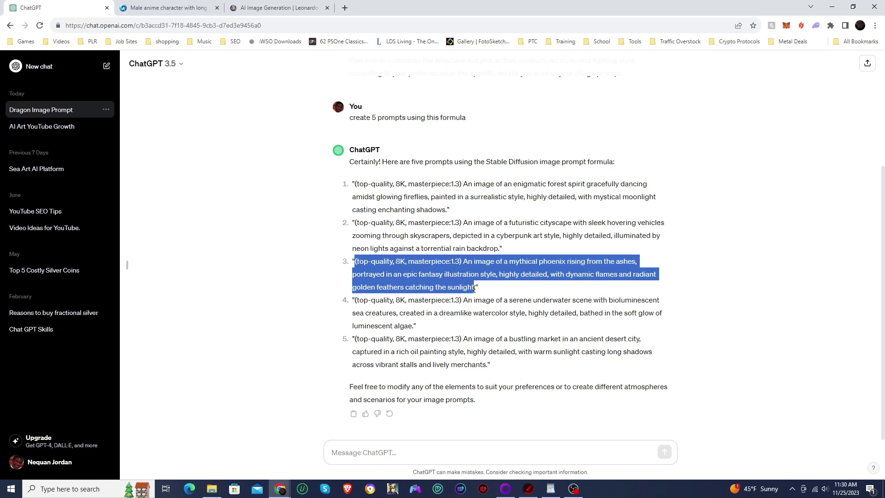
right_click(443, 273)
click(460, 279)
click(147, 7)
Paste the phoenix prompt into SeaArt and generate it with the ReV Animated model
click(272, 462)
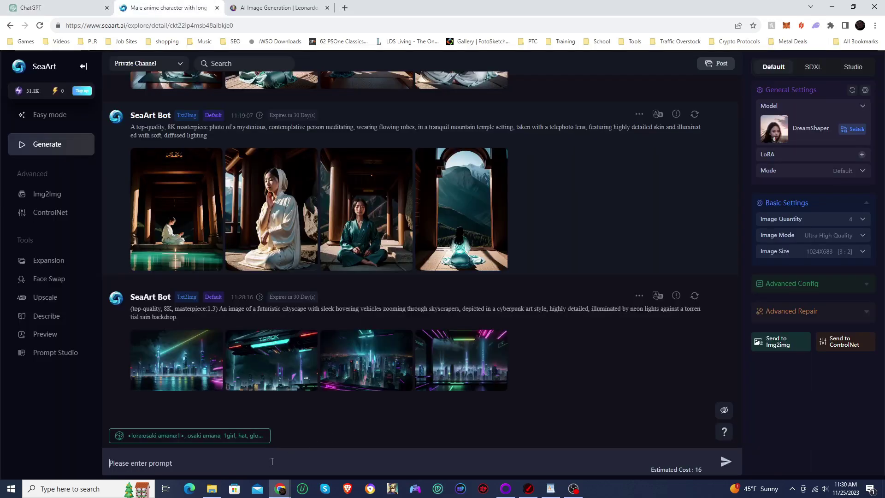
key(ctrl+v)
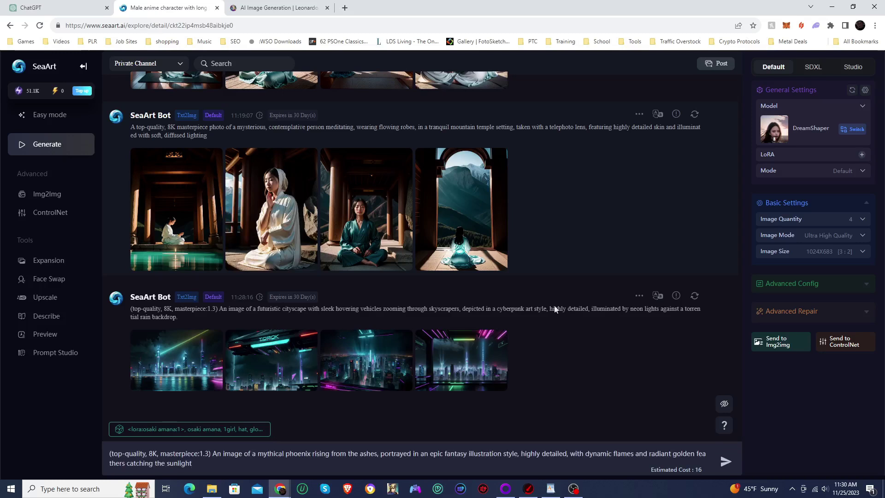
click(846, 128)
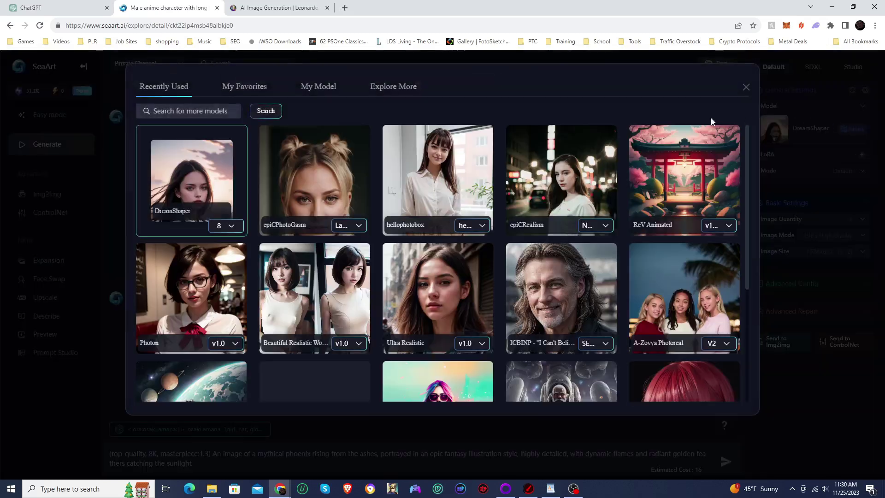
click(673, 178)
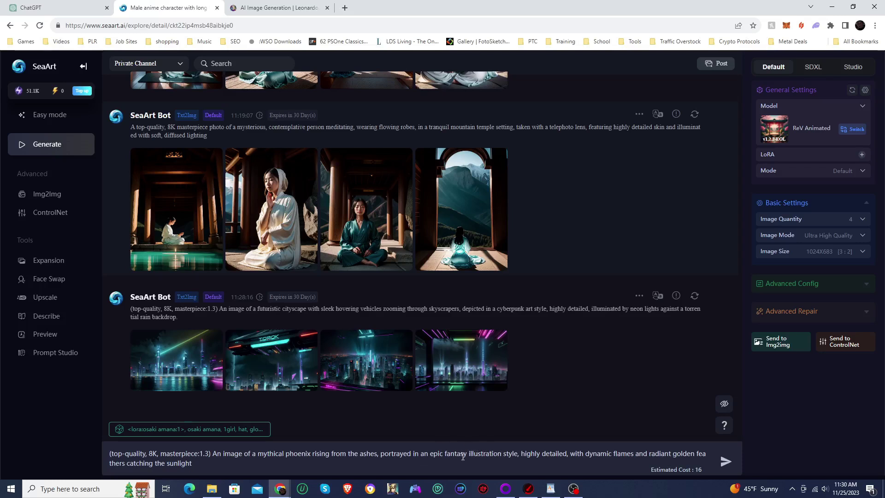
click(726, 462)
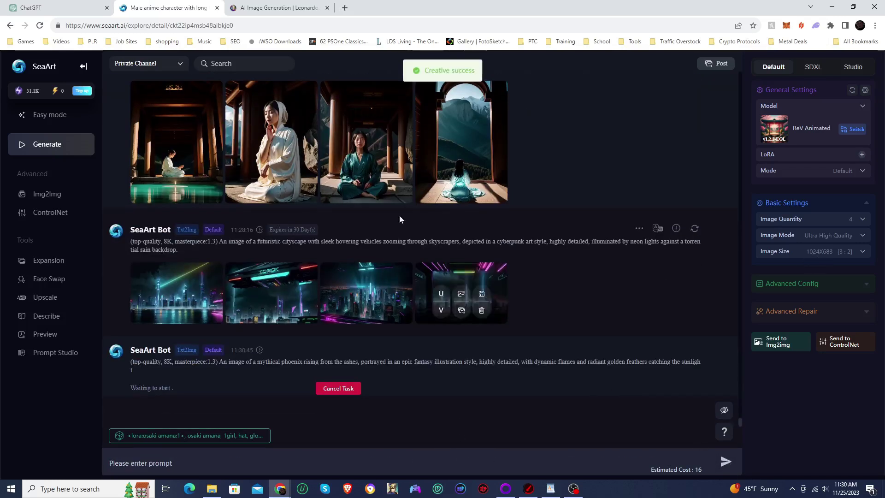
key(ctrl+Tab)
Replace the old cityscape prompt in Leonardo.Ai with the phoenix prompt
scroll(462, 331, up, 1)
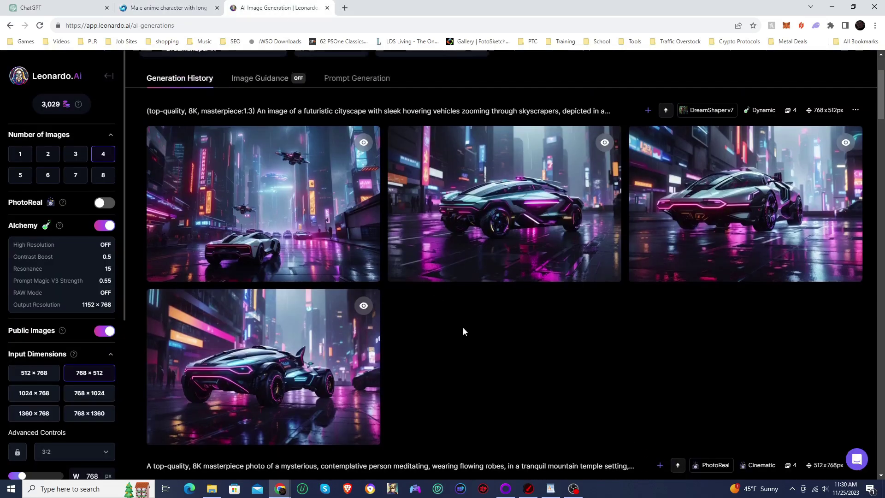
scroll(462, 327, up, 3)
triple_click(273, 111)
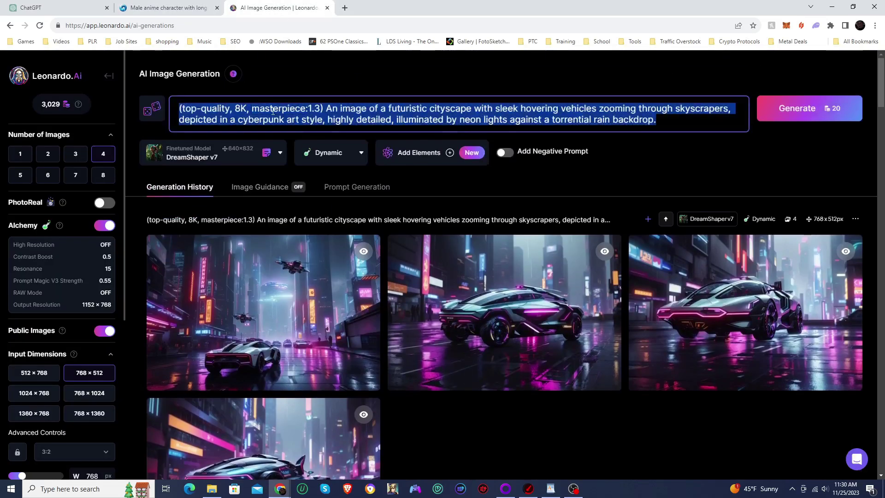
right_click(272, 111)
click(299, 155)
Switch the model from DreamShaper v7 to DreamShaper v6 and generate four phoenix images
click(232, 157)
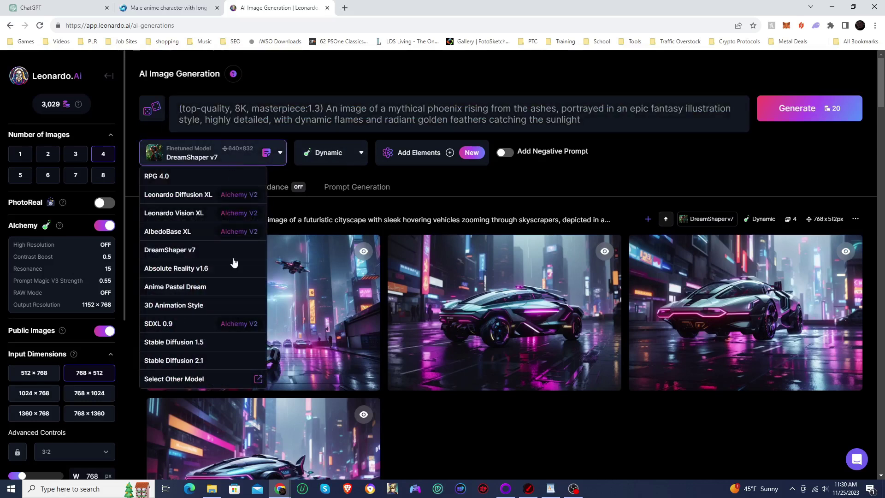
click(197, 379)
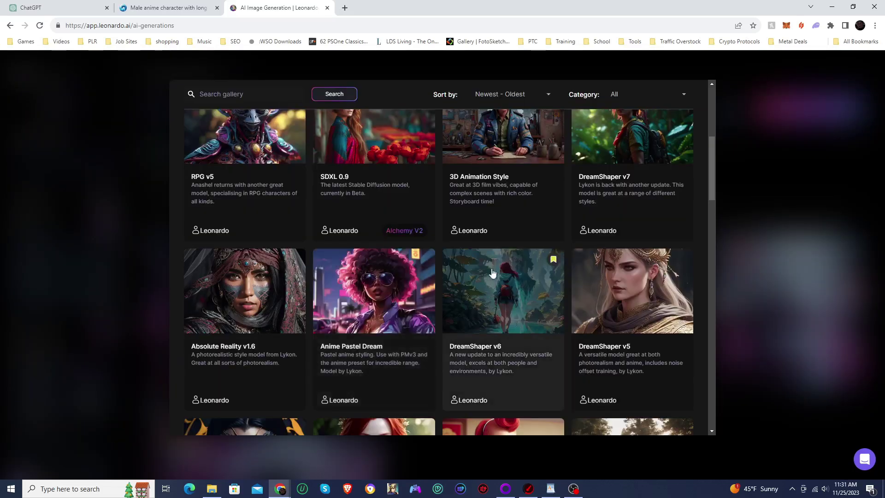
click(507, 292)
click(521, 232)
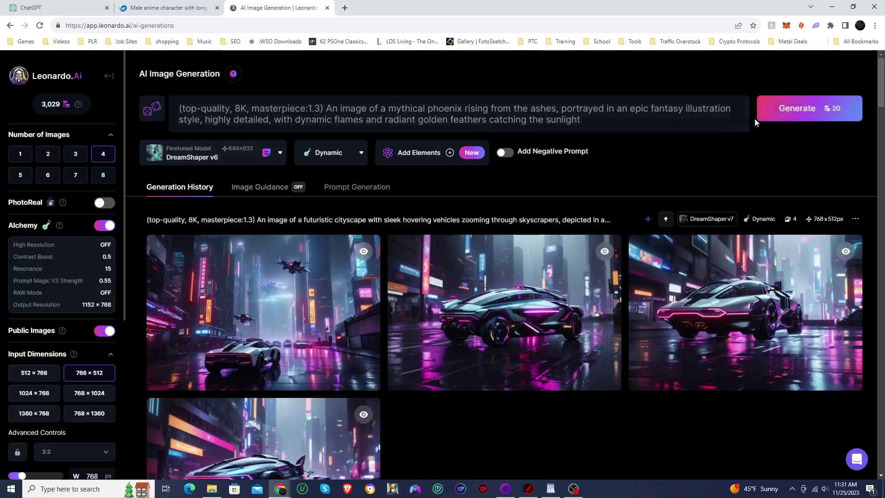
click(806, 110)
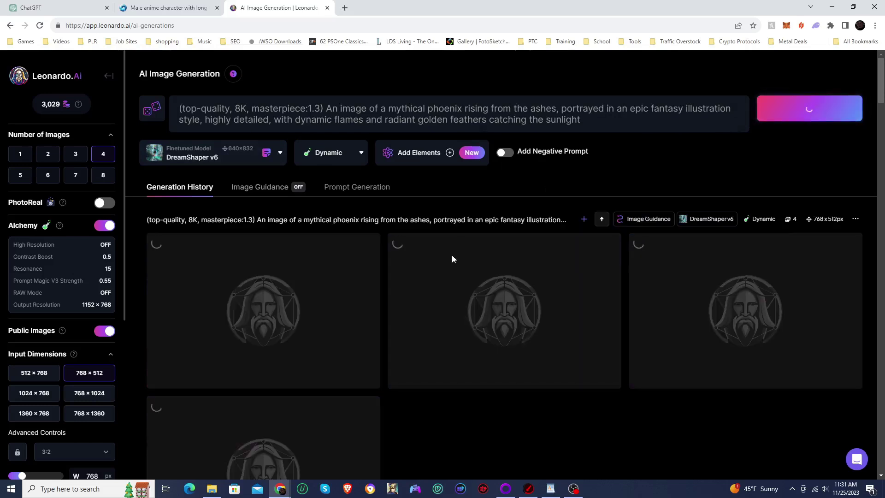
key(ctrl+shift+Tab)
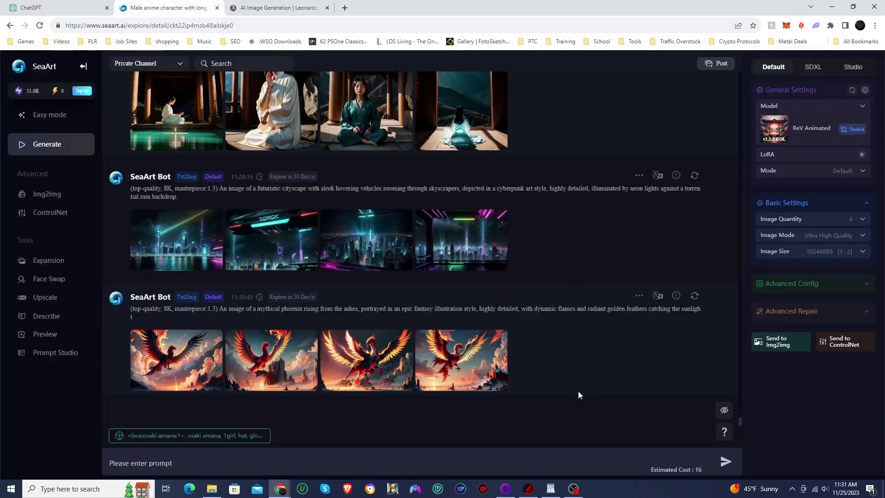
View all four ReV Animated phoenix images full size in SeaArt, then go to Leonardo.Ai
click(189, 344)
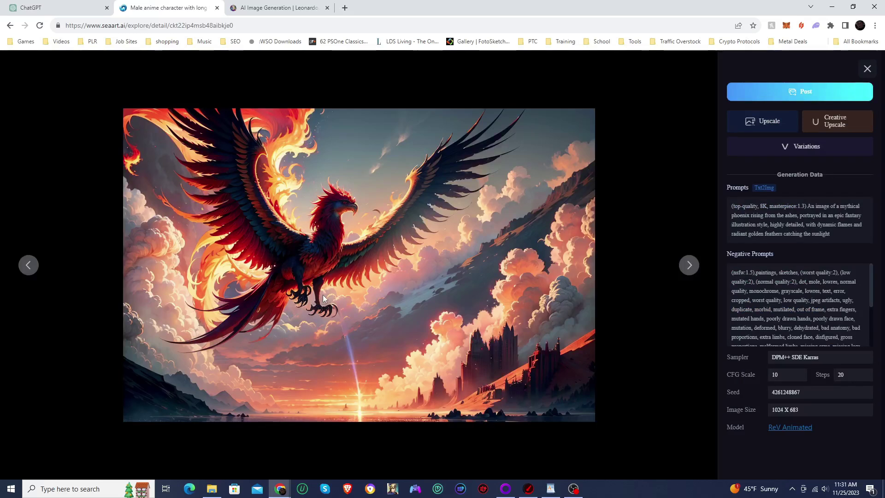
click(682, 266)
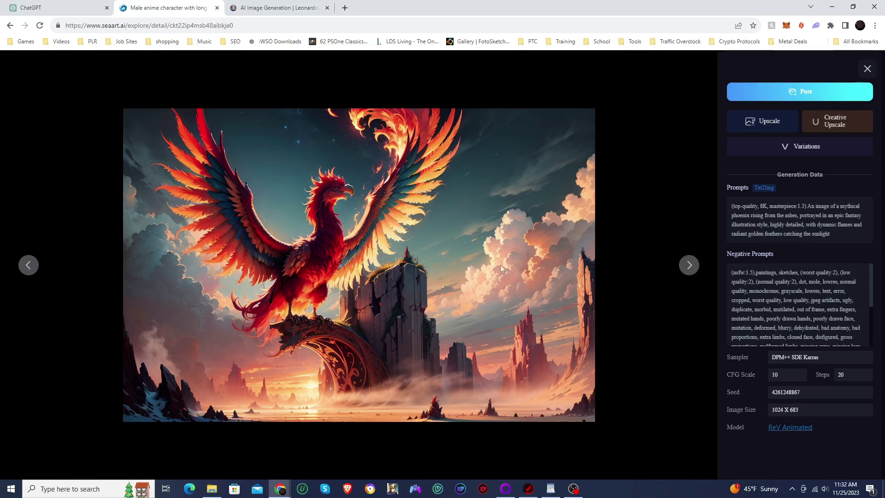
click(690, 269)
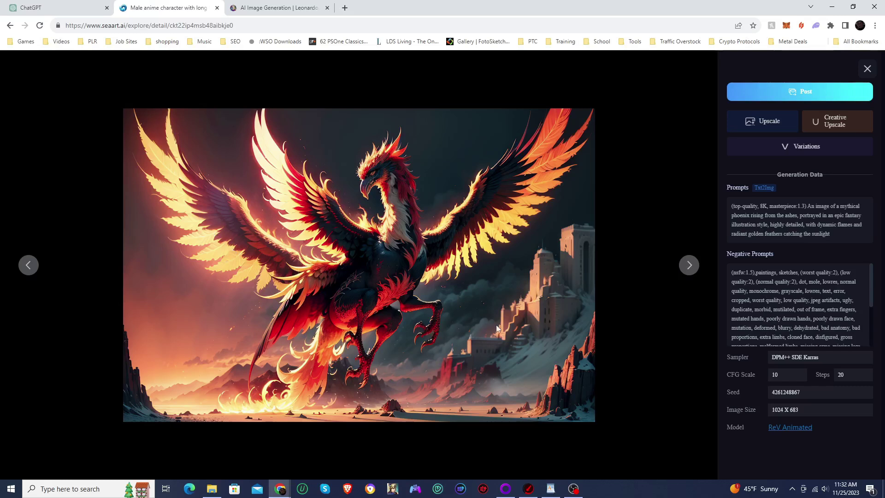
click(689, 269)
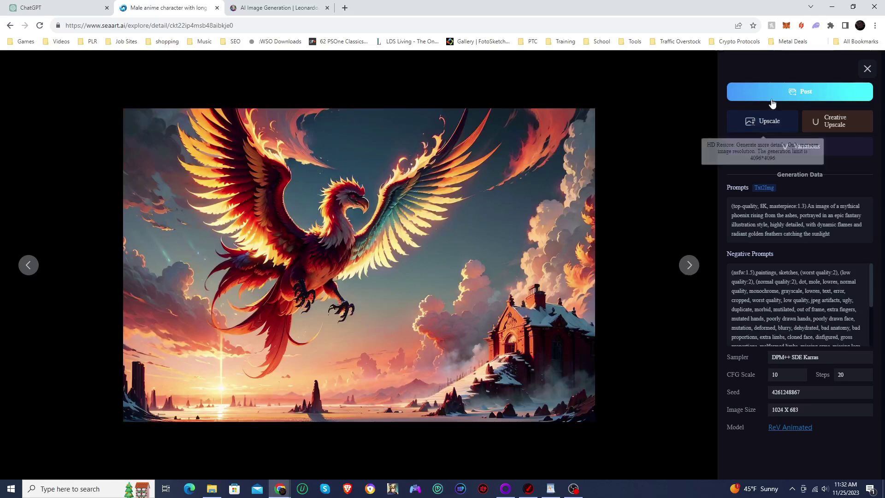
click(867, 69)
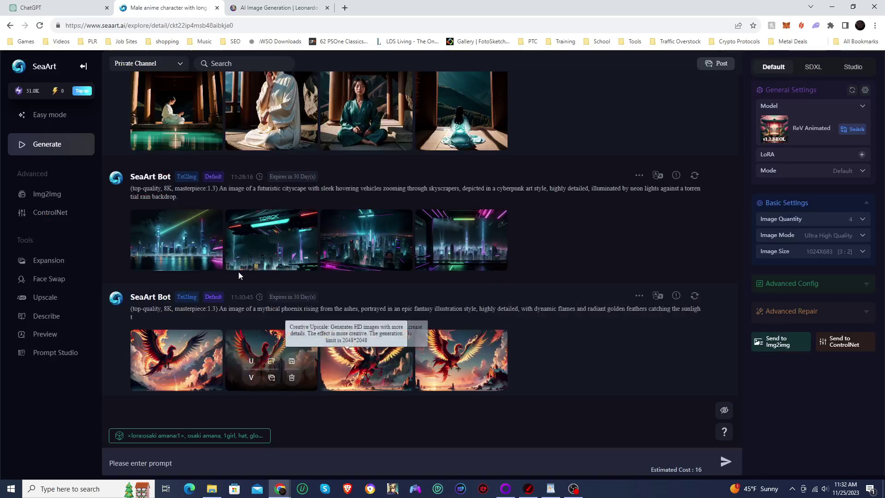
click(280, 8)
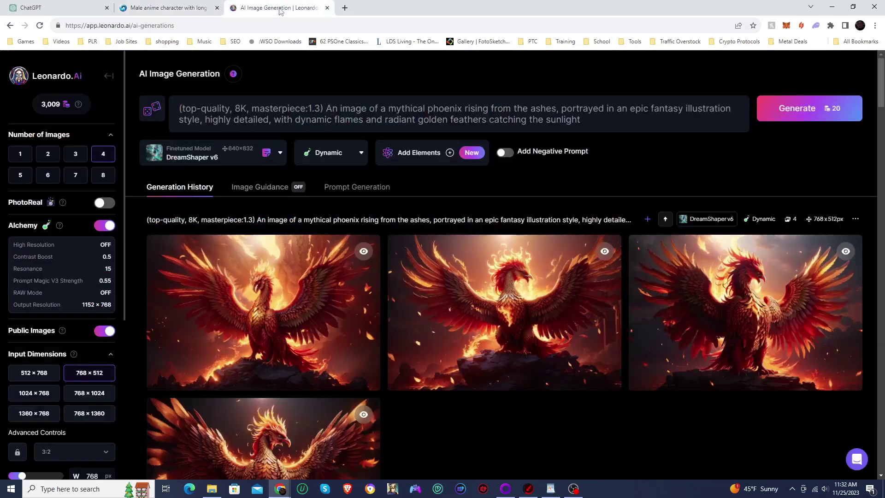
Review the four DreamShaper v6 phoenix images full size in Leonardo.Ai's lightbox, then return to ChatGPT
click(240, 283)
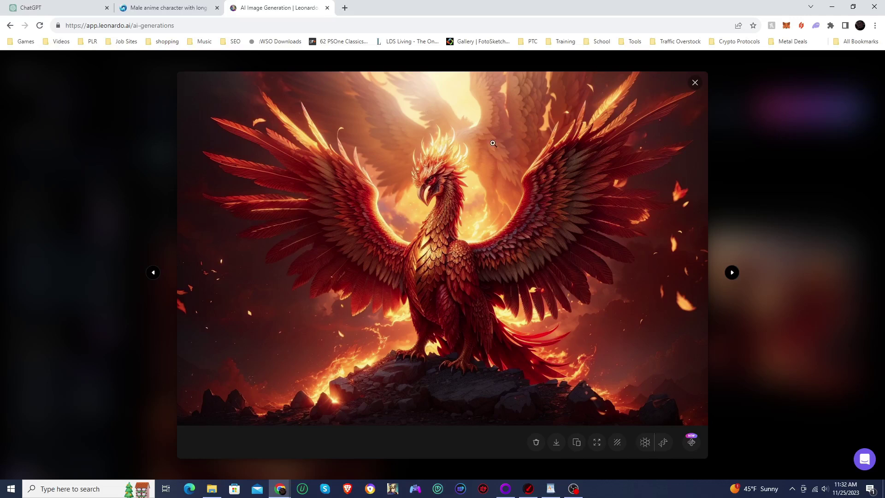
click(731, 273)
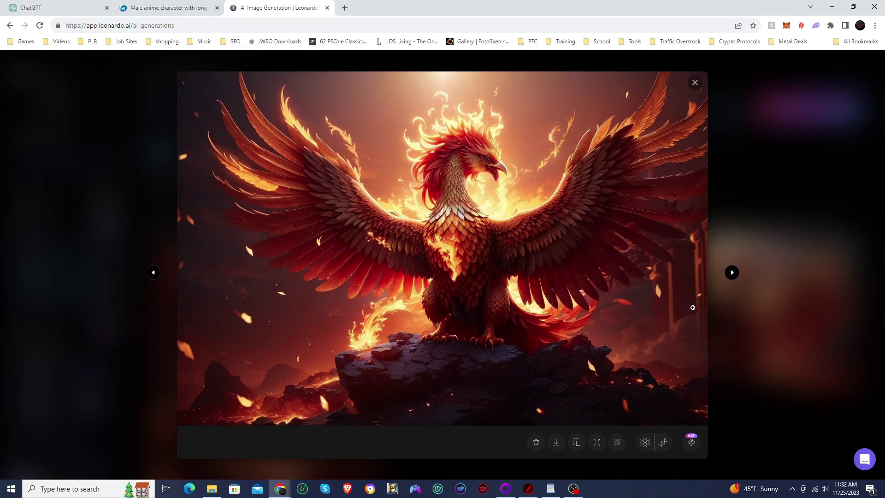
click(732, 273)
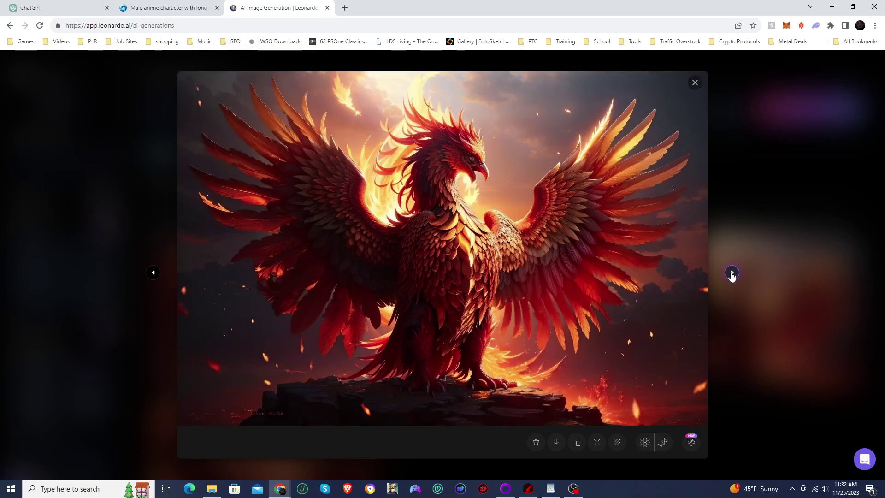
click(731, 273)
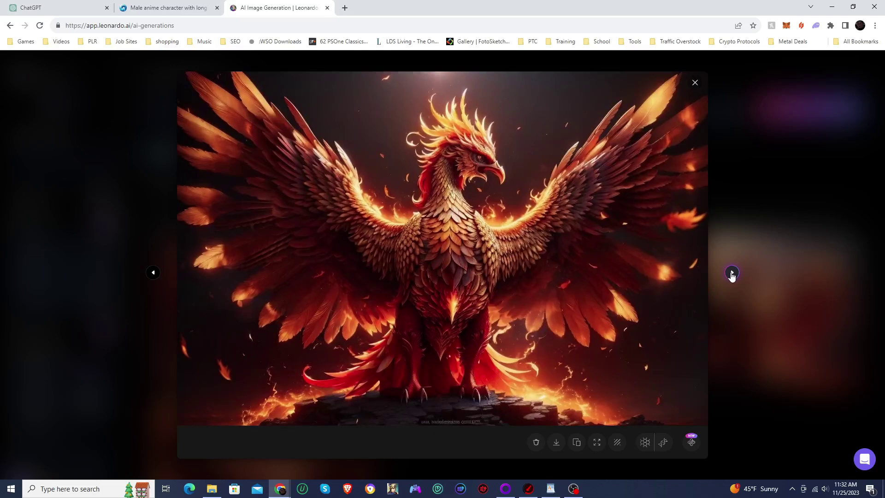
click(783, 190)
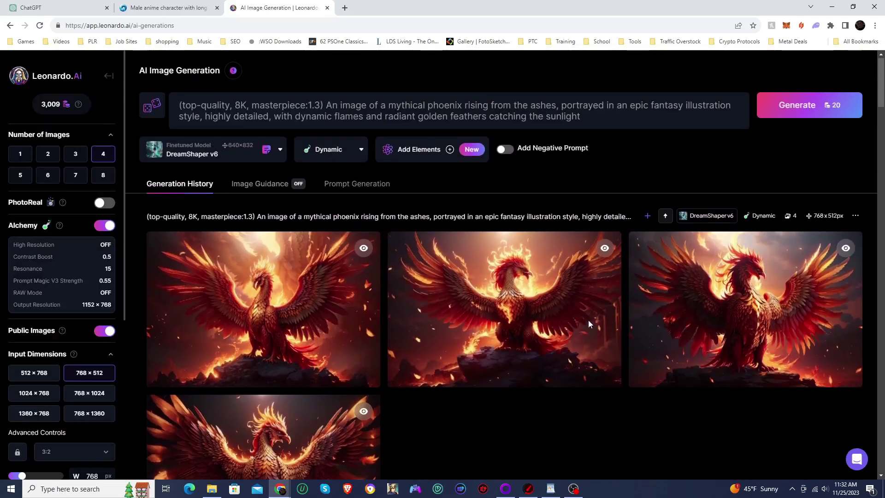
click(166, 8)
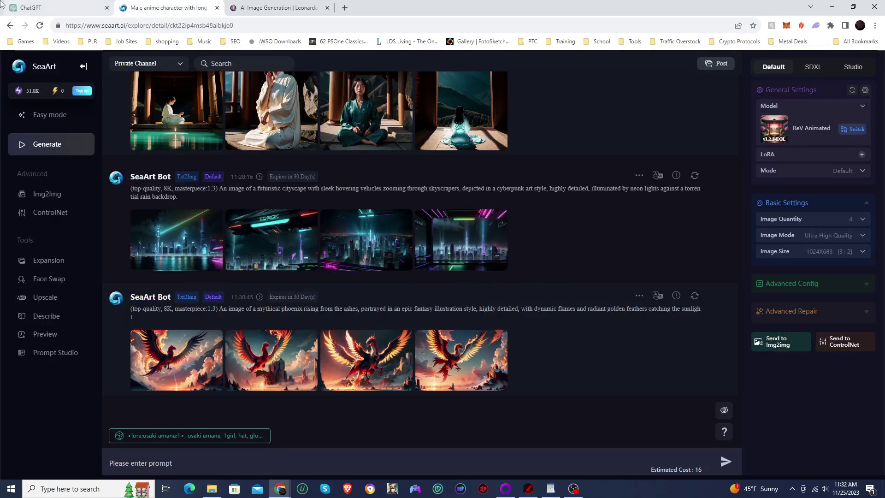
click(27, 8)
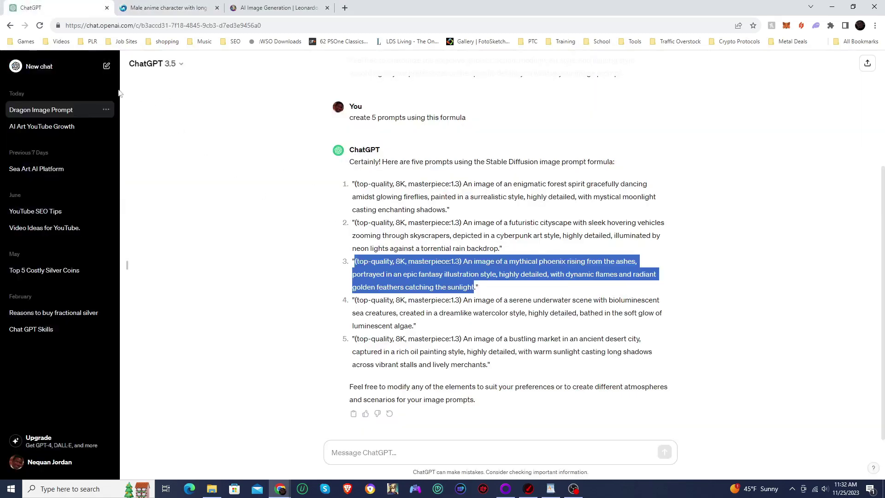
In a new chat, send the photo prompt formula copied from the WordPad notes
click(105, 69)
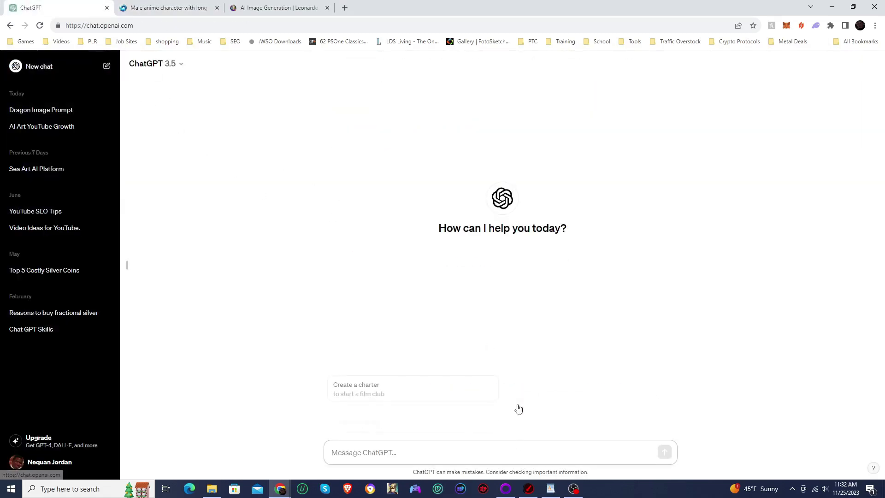
key(alt+Tab)
drag(463, 240, 258, 218)
right_click(275, 227)
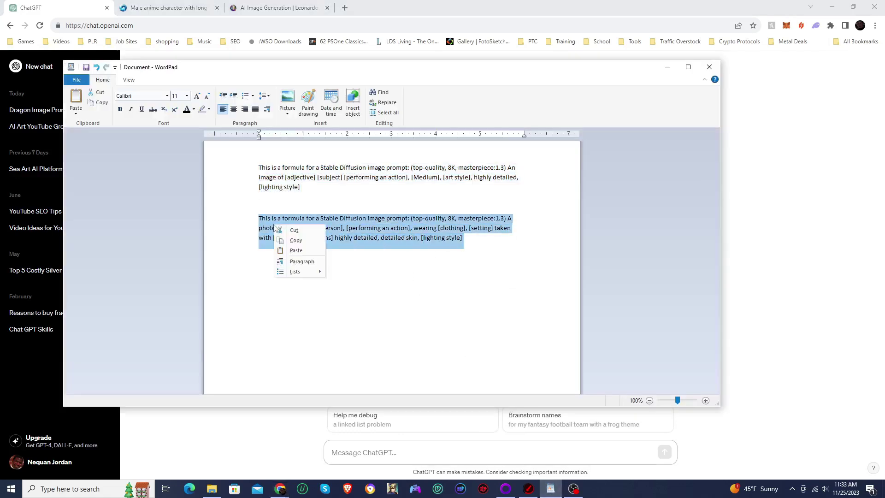
click(306, 240)
click(752, 225)
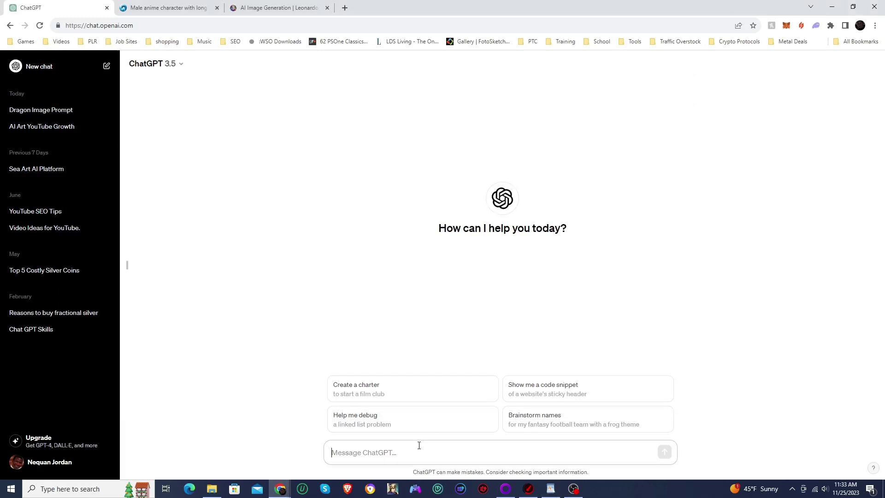
key(ctrl+v)
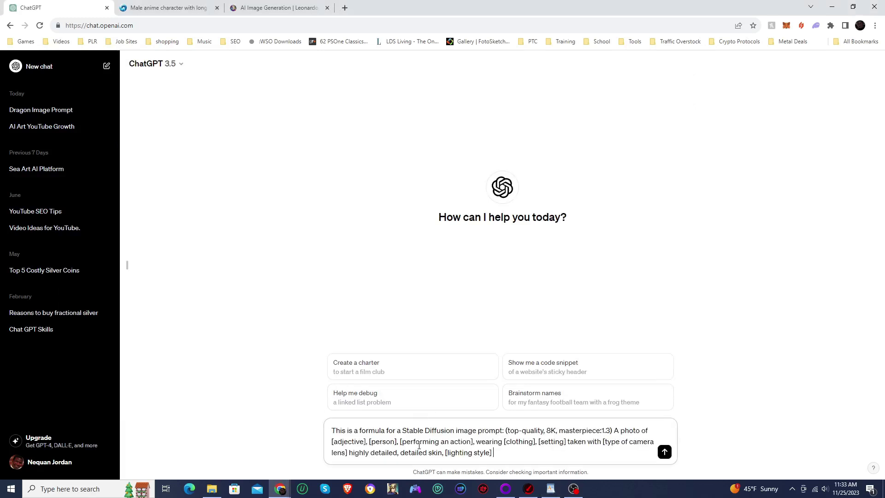
key(Return)
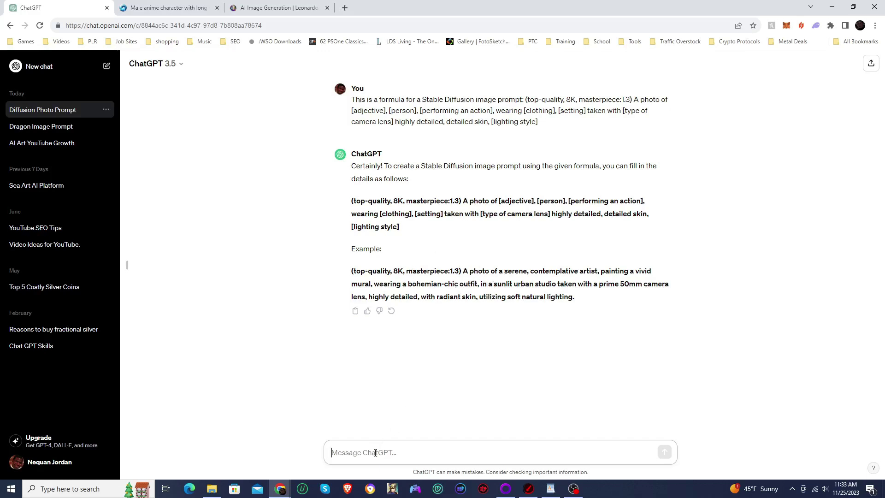
Ask ChatGPT to 'create 5 new prompts using this formula' and copy the contemplative artist example prompt
text(create 5 new prompts using this formula)
key(Return)
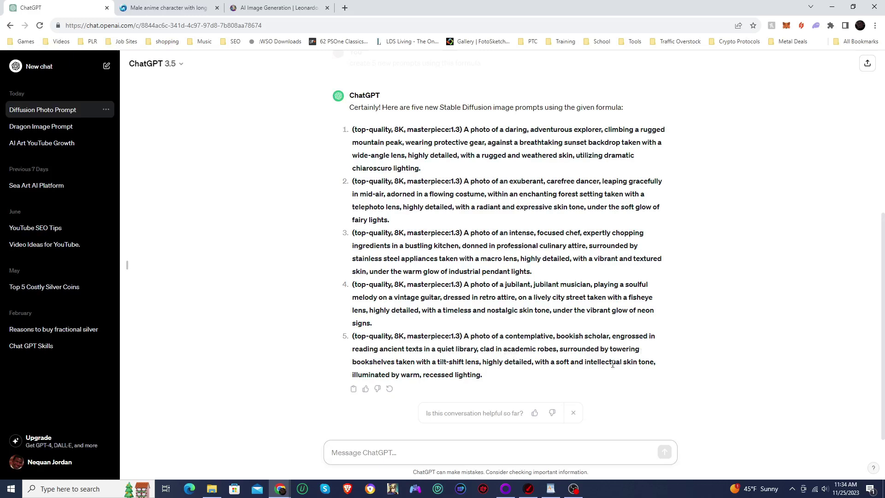
scroll(604, 352, up, 6)
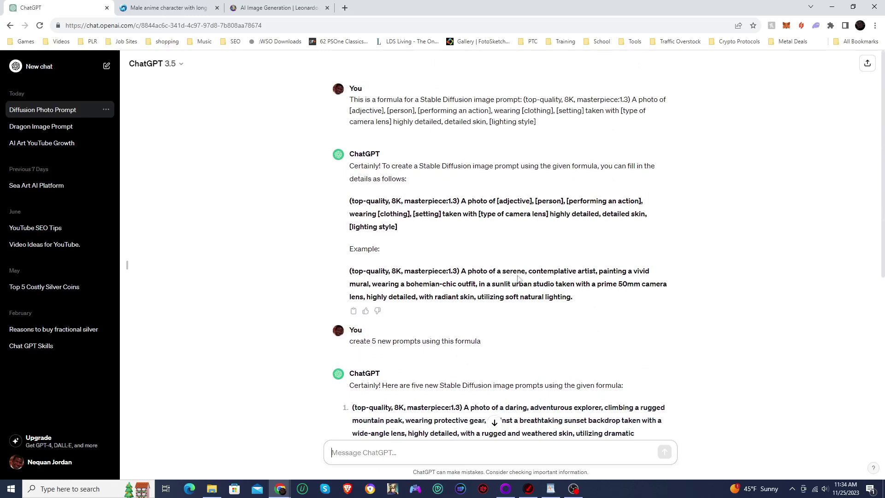
drag(350, 271, 572, 299)
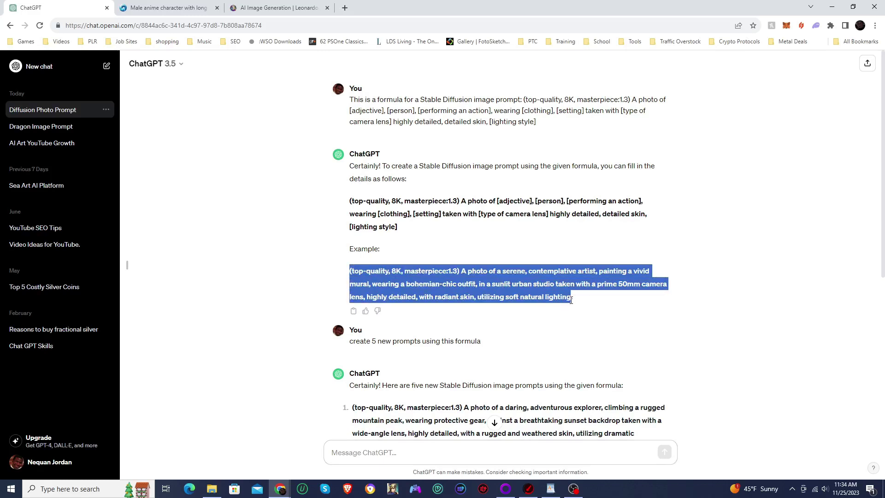
right_click(516, 283)
click(530, 292)
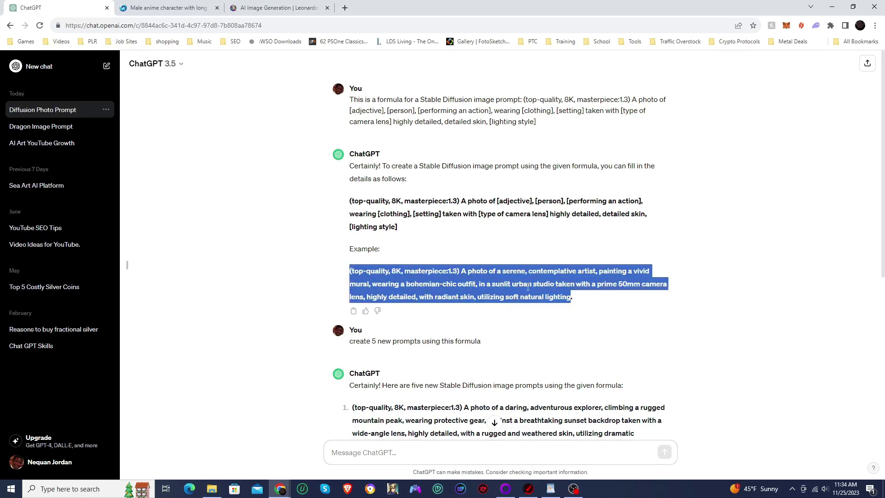
click(157, 5)
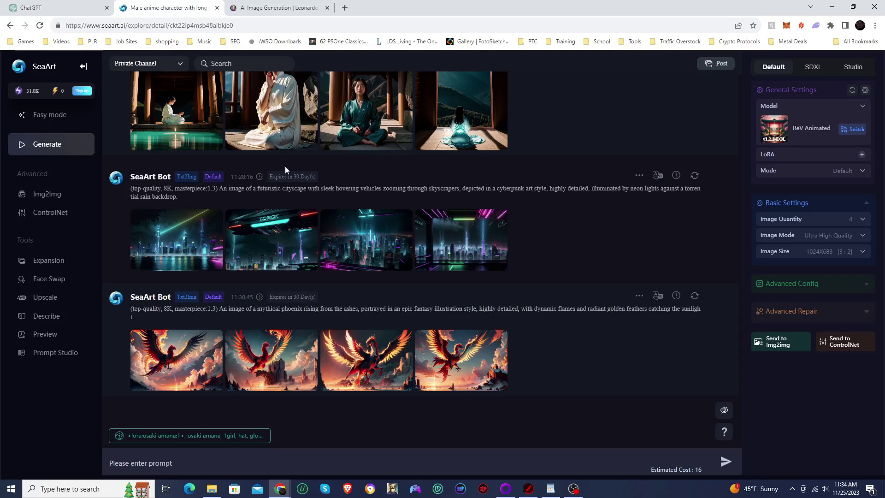
Paste the contemplative artist prompt into SeaArt and switch the model to hellophotobox
click(237, 463)
key(ctrl+v)
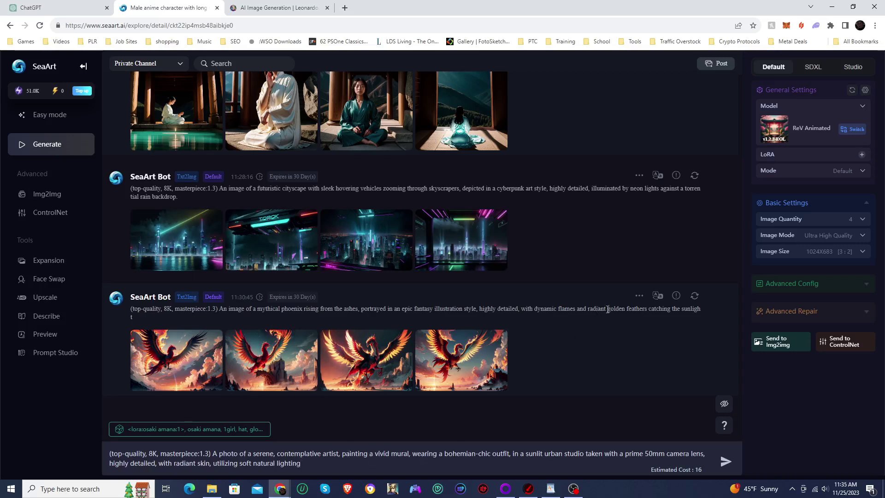
click(847, 129)
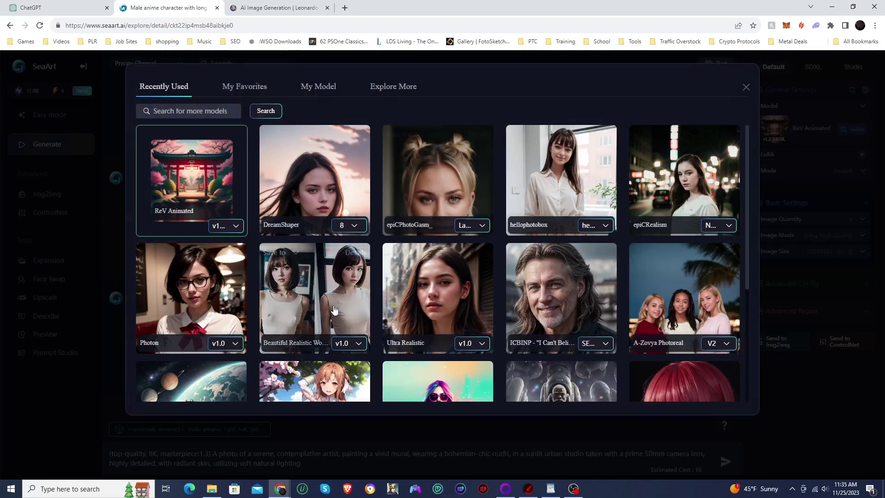
mouse_move(334, 310)
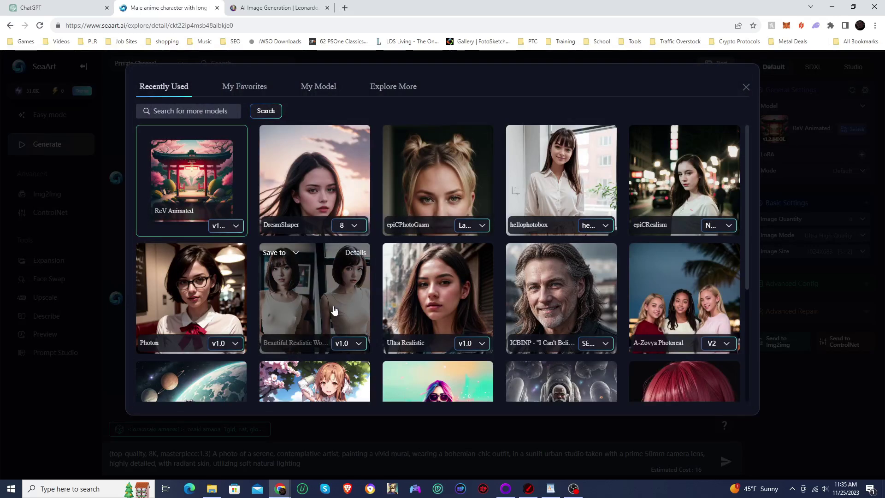
click(551, 171)
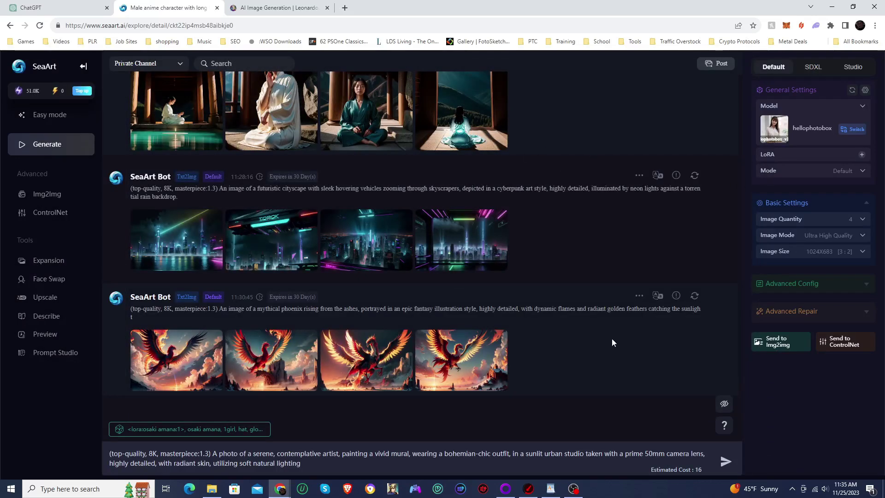
Set the image size to 771X1024 (3:4) and start generating
click(819, 259)
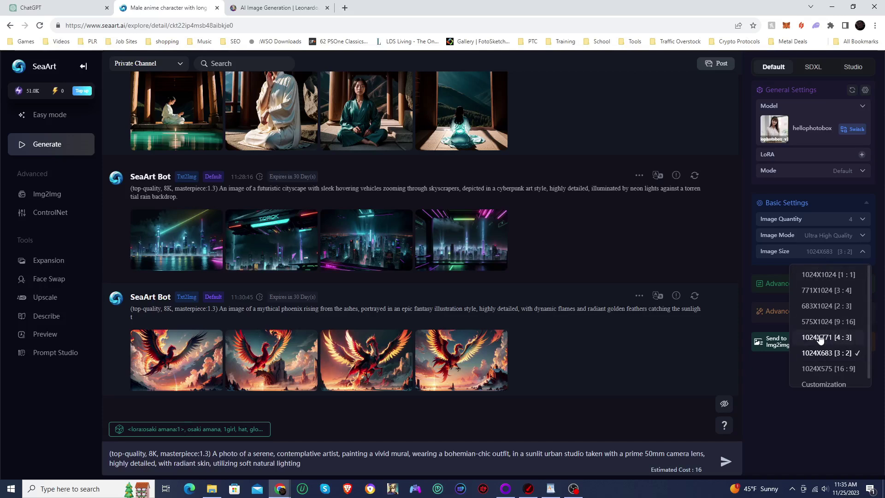
click(811, 291)
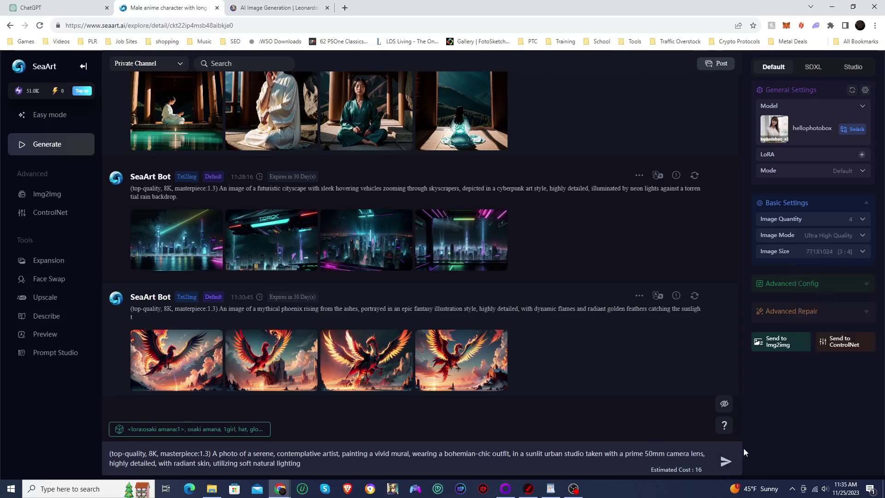
click(725, 462)
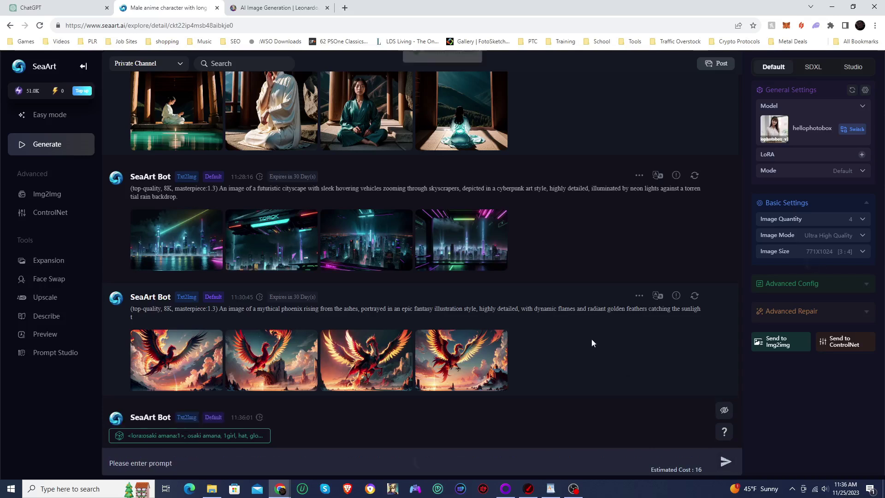
click(266, 9)
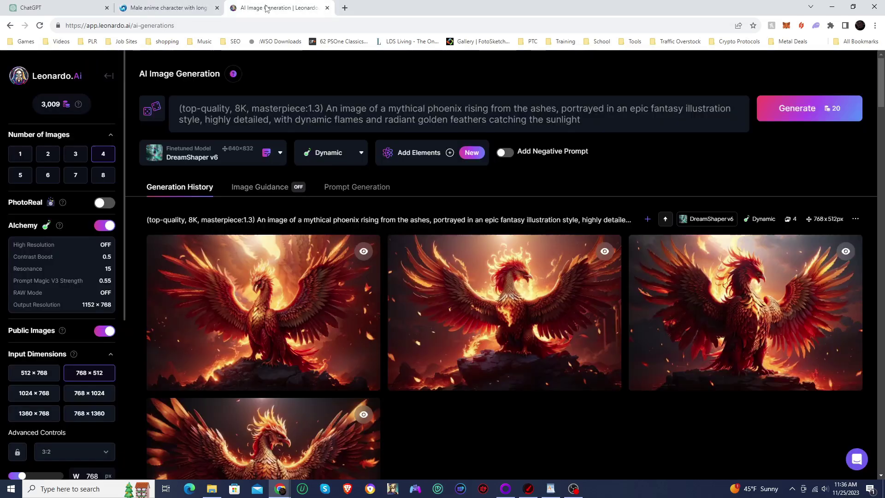
Paste the artist prompt over the phoenix prompt, enable PhotoReal, and choose 512 × 768 dimensions
click(282, 107)
key(ctrl+a)
right_click(283, 107)
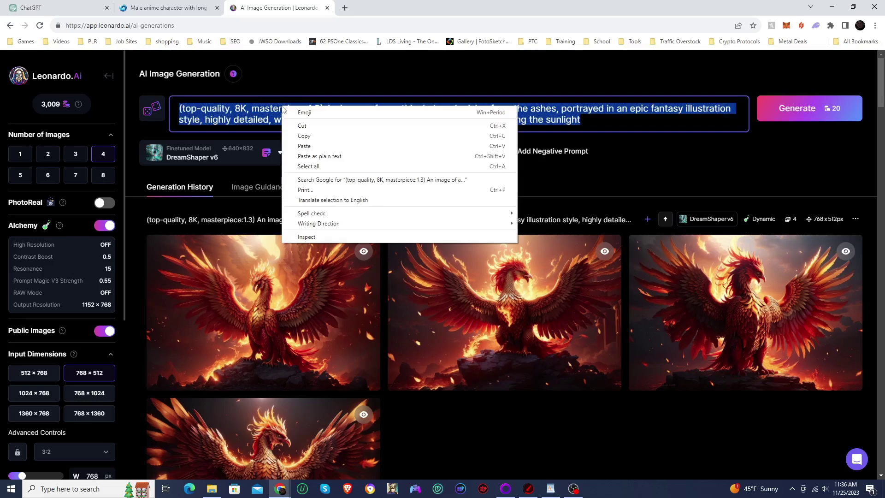
click(315, 145)
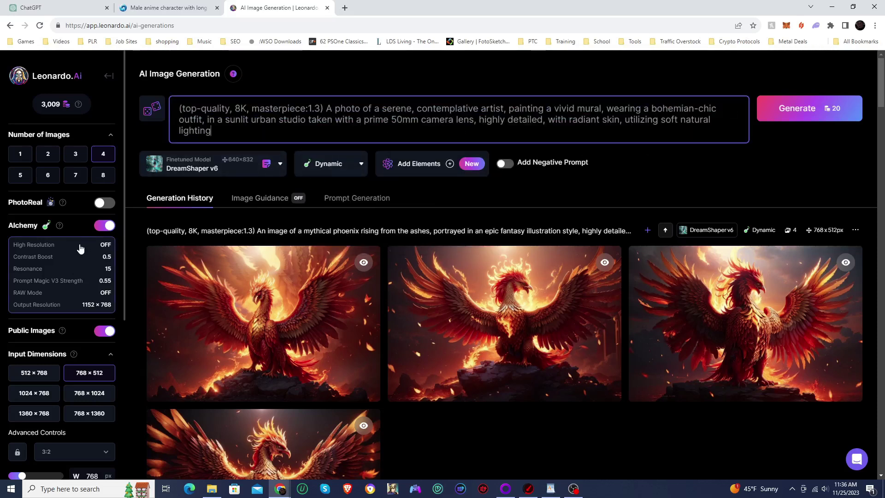
click(102, 204)
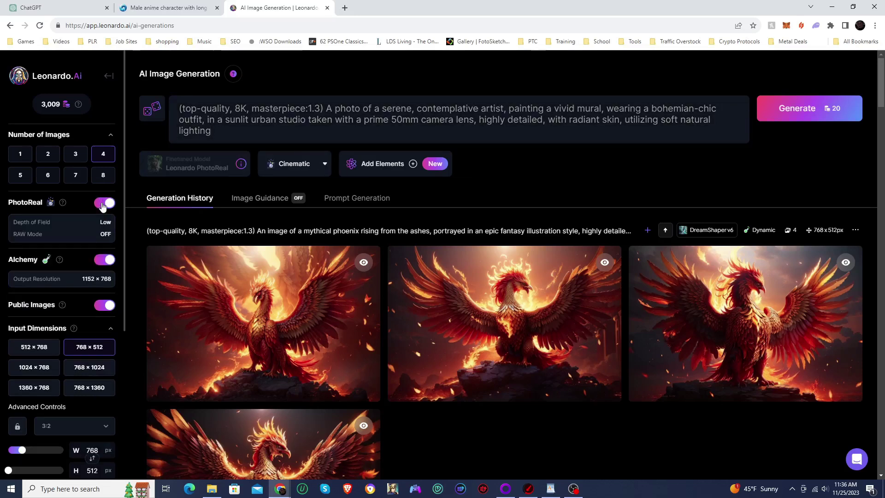
click(41, 348)
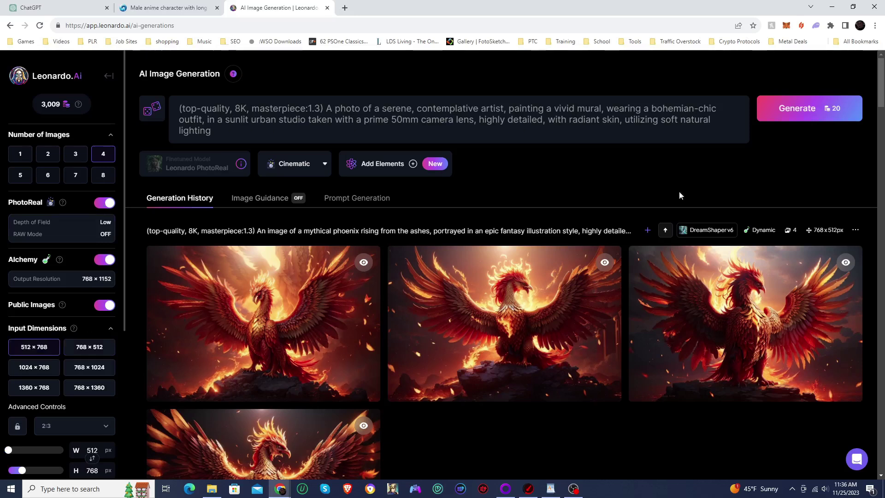
click(783, 113)
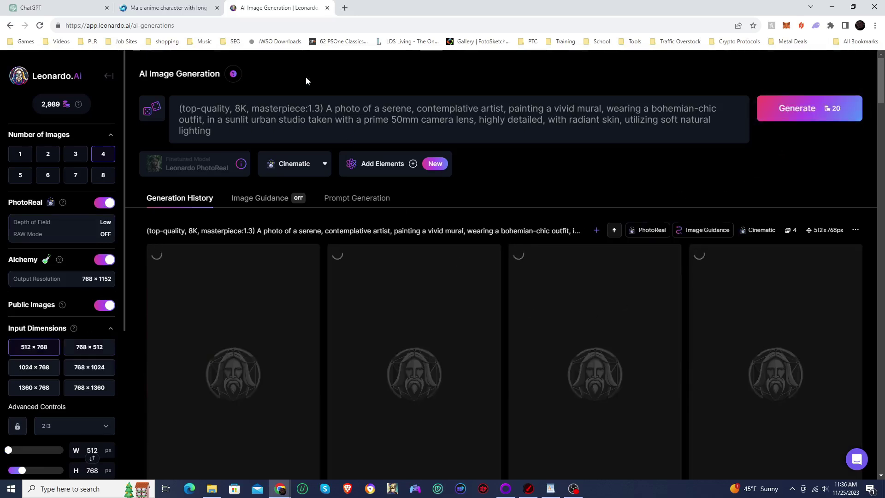
click(149, 5)
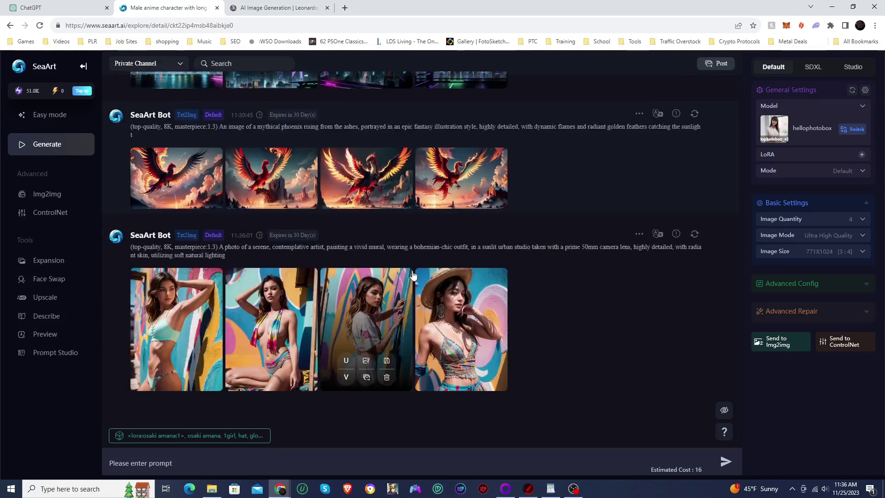
click(175, 291)
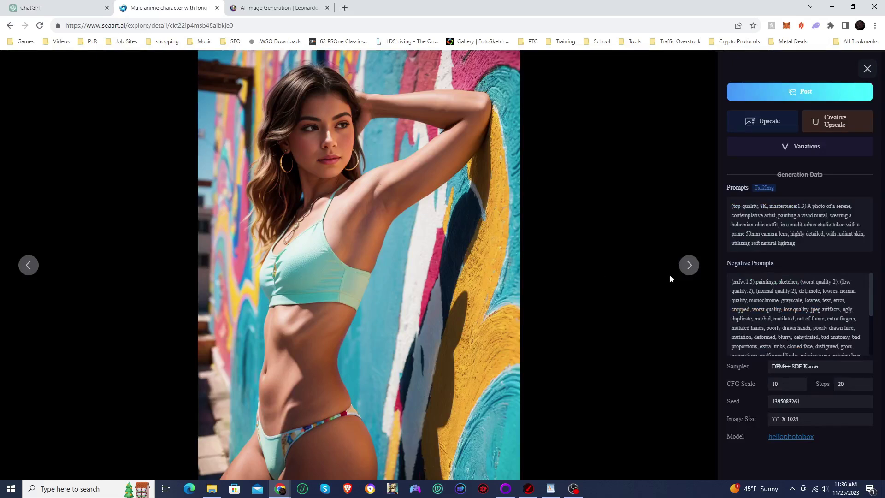
click(689, 266)
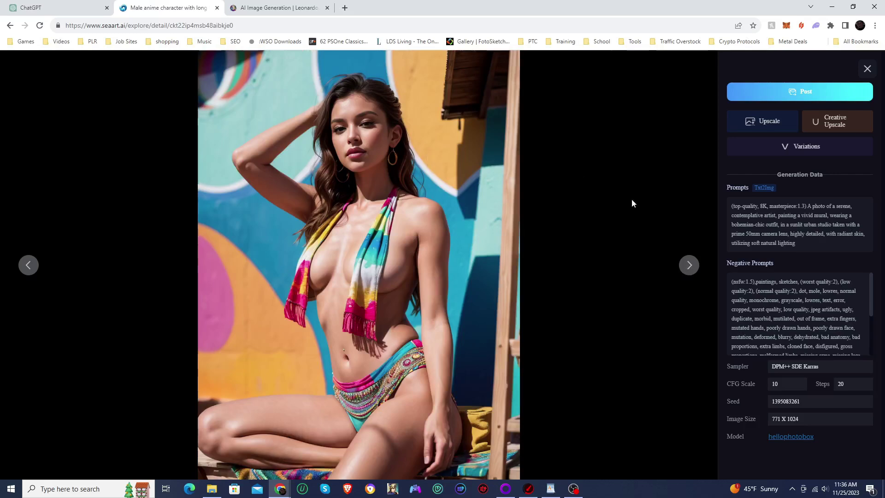
click(688, 265)
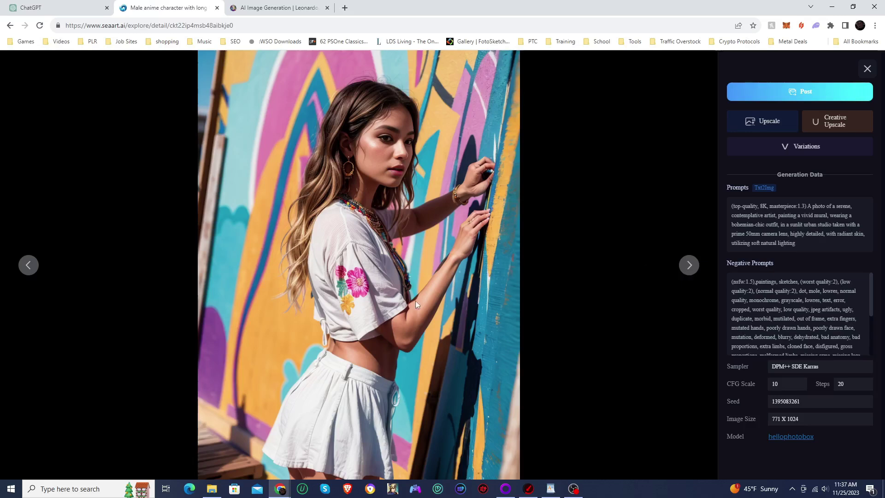
click(687, 265)
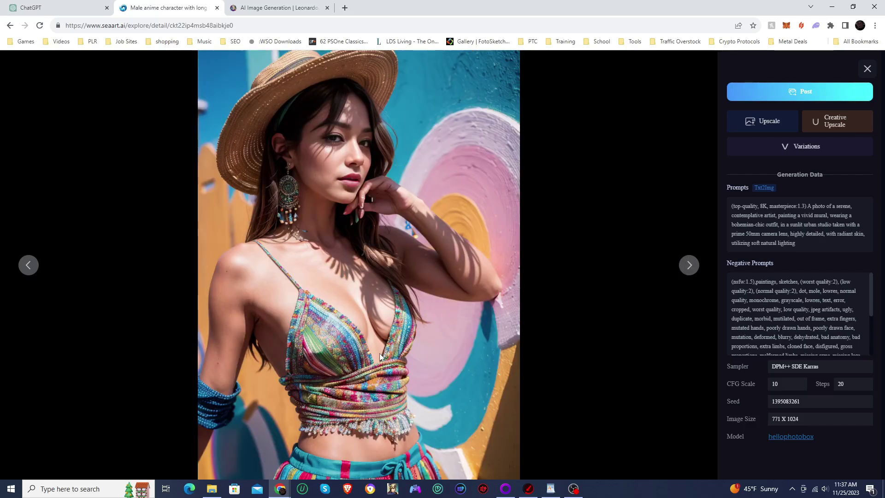
click(866, 69)
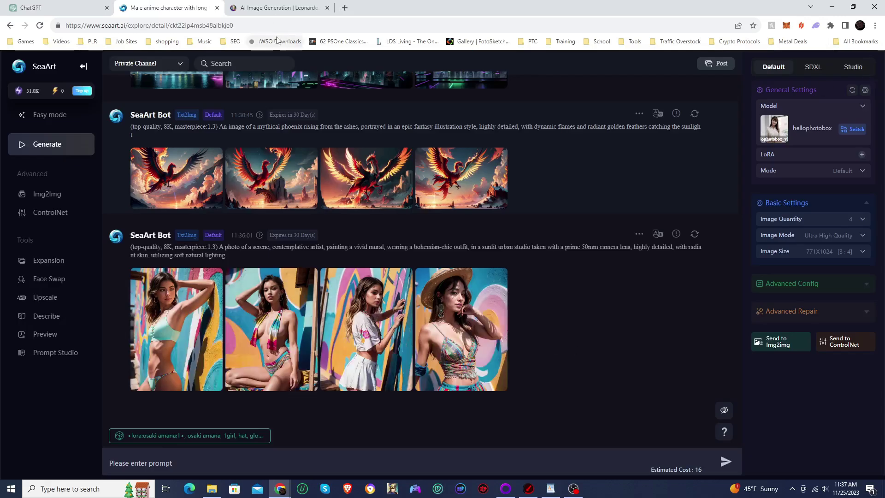
click(273, 13)
scroll(502, 278, down, 3)
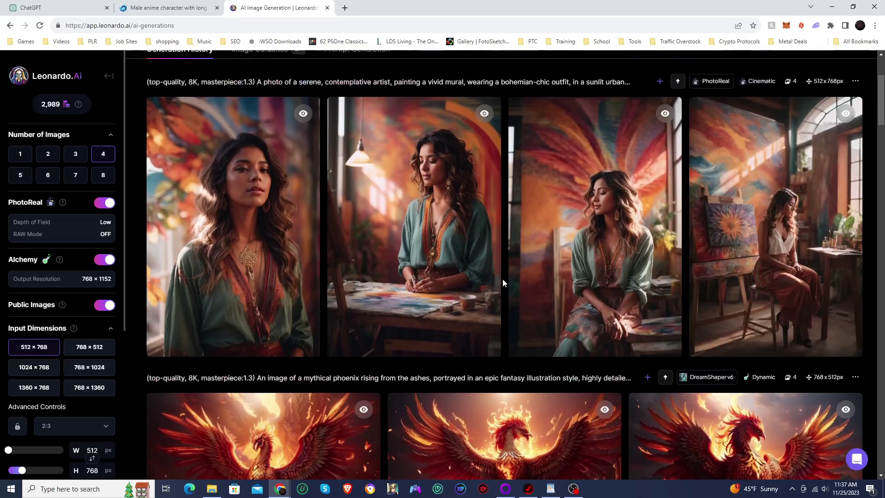
scroll(502, 278, up, 1)
click(250, 210)
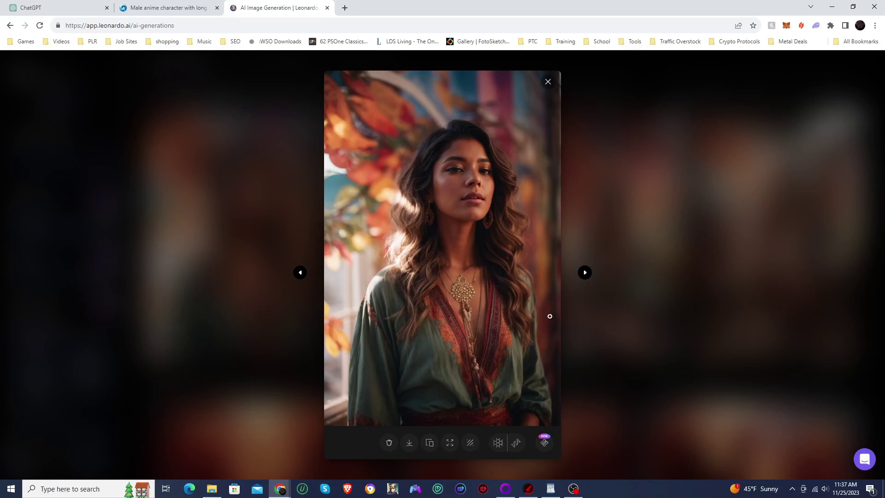
click(584, 272)
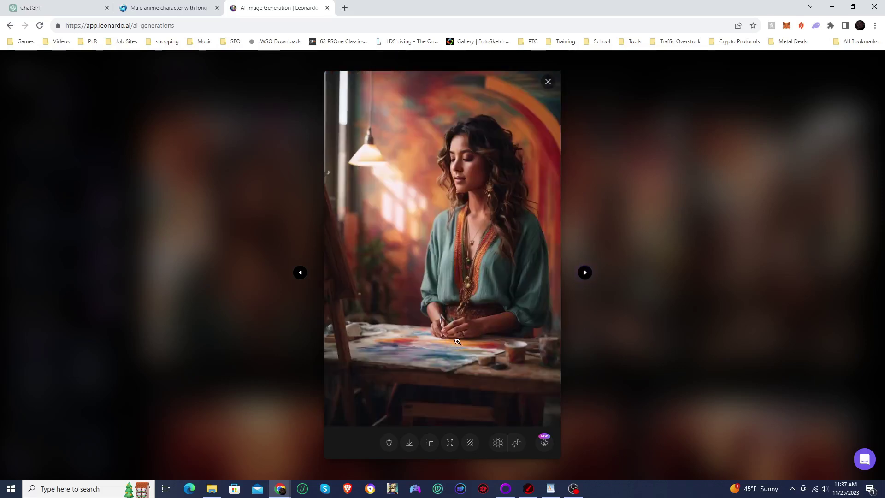
click(584, 274)
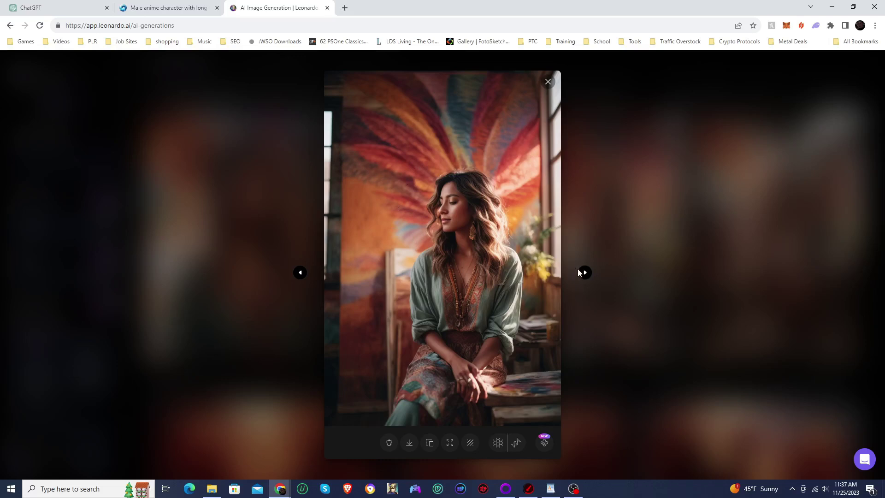
click(581, 273)
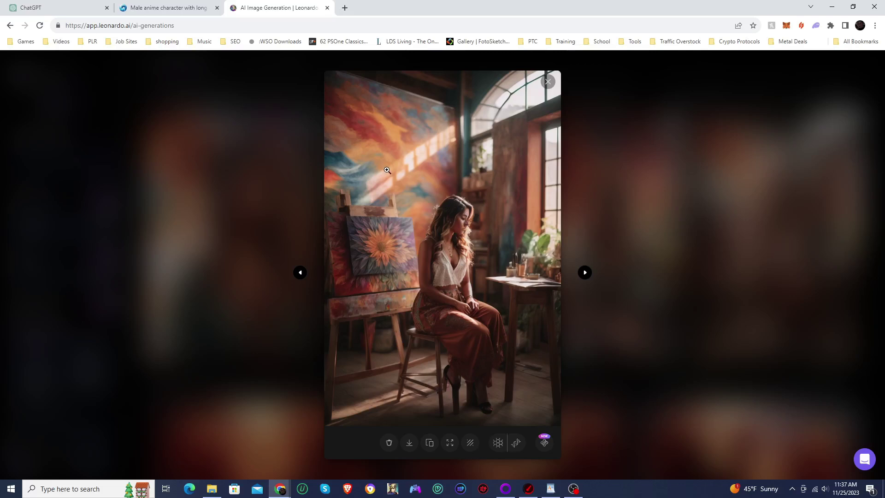
click(641, 190)
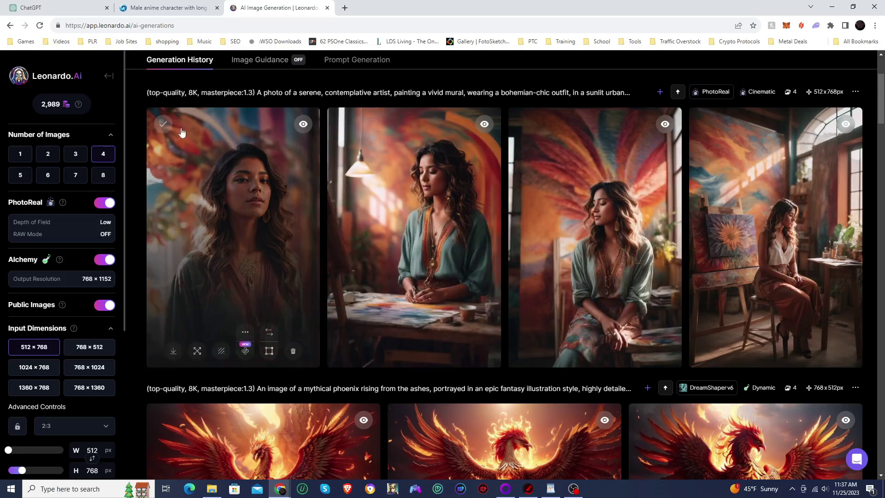
key(ctrl+shift+Tab)
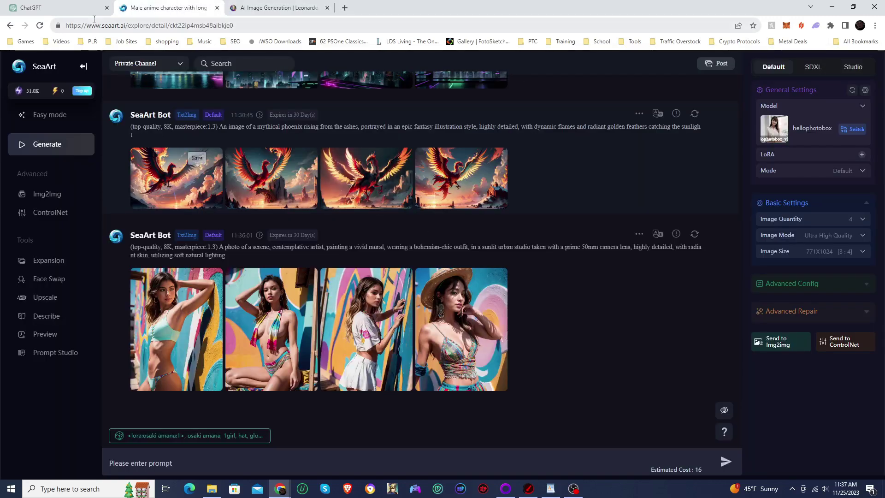
Copy the first prompt, the daring mountain explorer, from the ChatGPT list
click(54, 7)
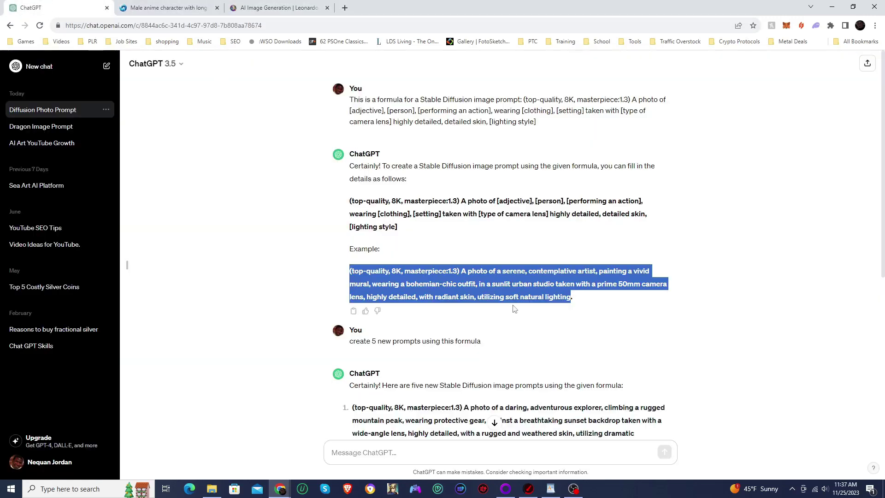
scroll(515, 309, down, 6)
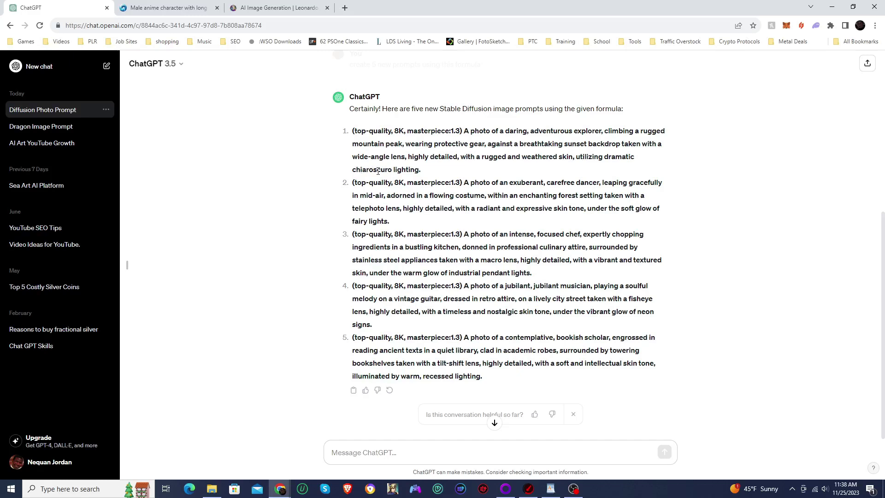
drag(426, 173, 350, 139)
key(ctrl+c)
click(418, 170)
right_click(364, 138)
click(382, 142)
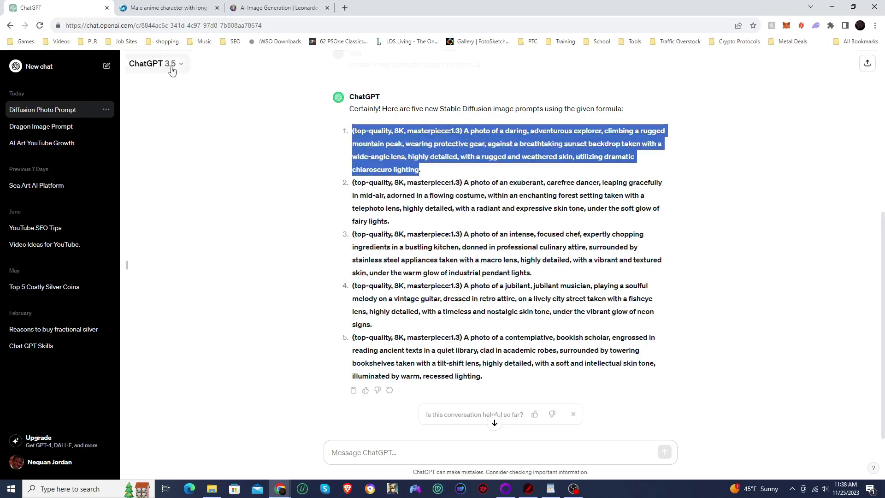
Paste the explorer prompt into SeaArt's prompt box and submit it for generation
click(144, 6)
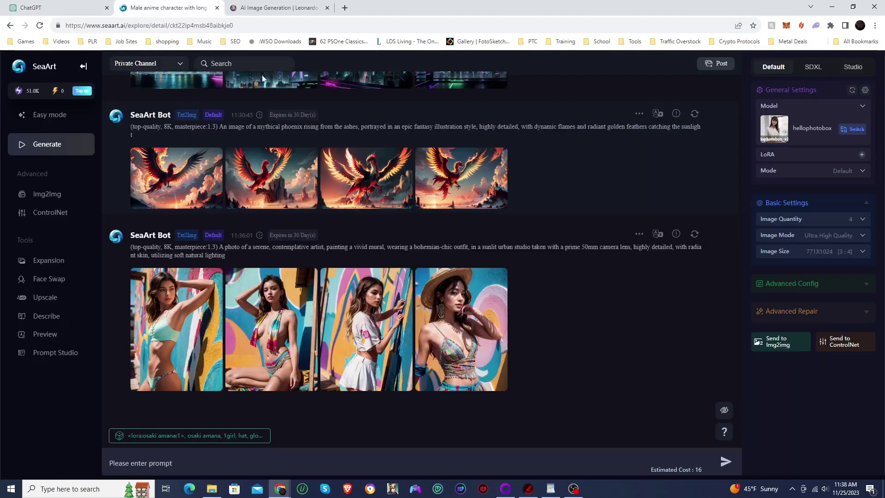
click(177, 458)
key(ctrl+v)
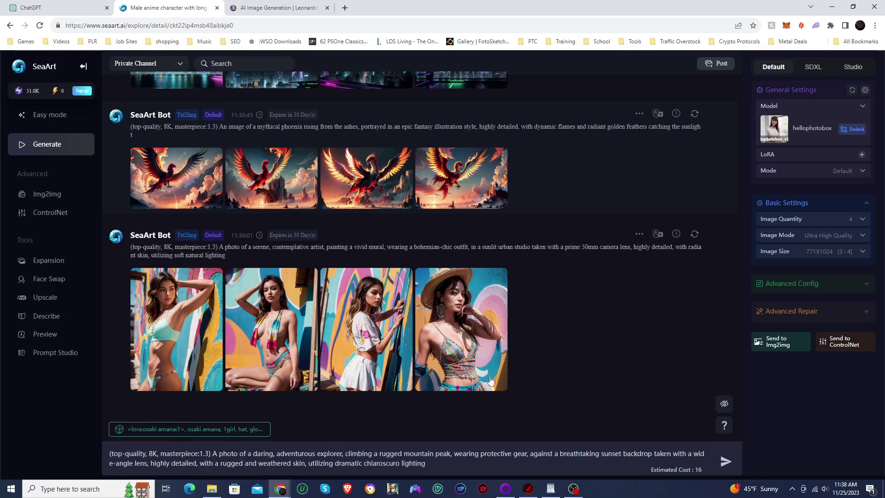
click(726, 463)
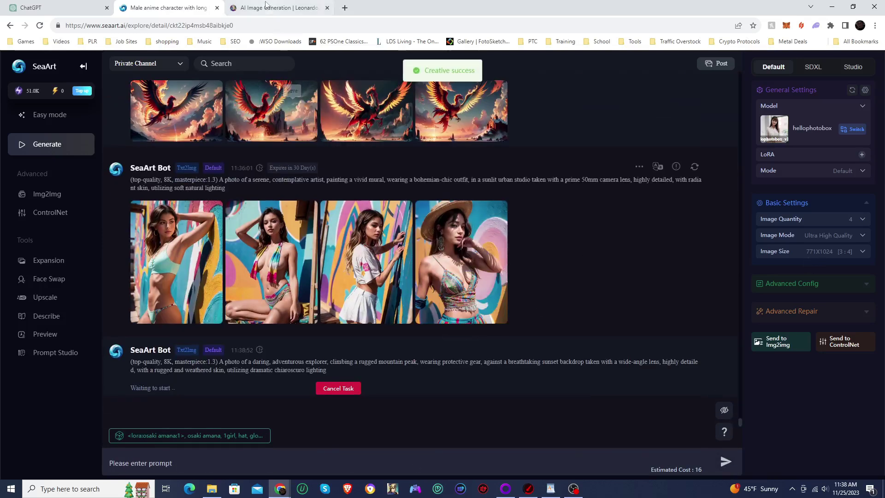
click(266, 8)
Replace the mural-artist prompt with the explorer prompt and generate four PhotoReal images
scroll(347, 138, up, 3)
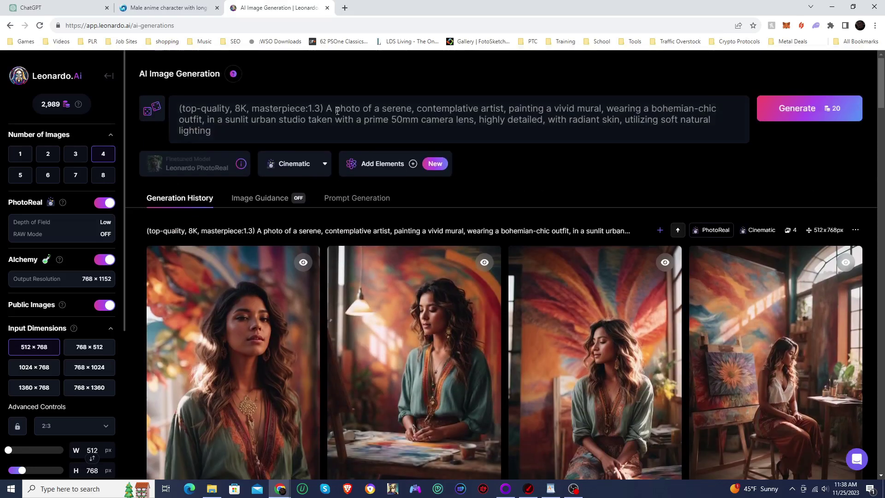
triple_click(290, 115)
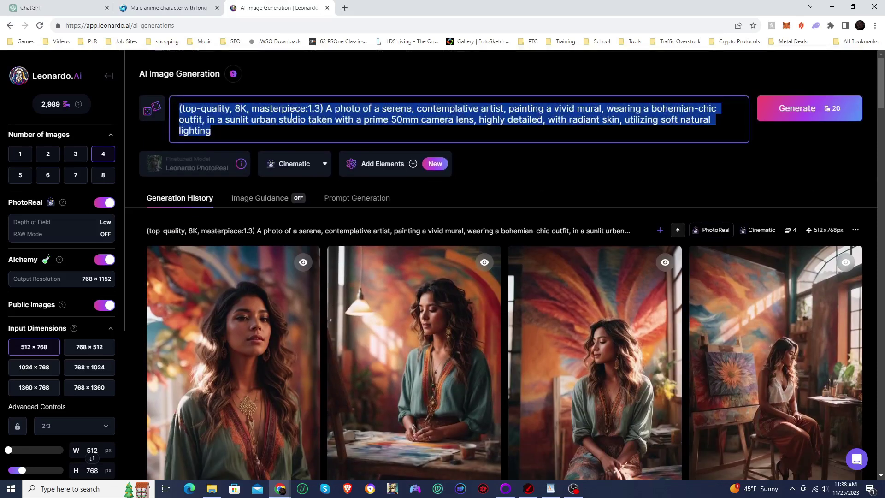
right_click(290, 115)
click(313, 156)
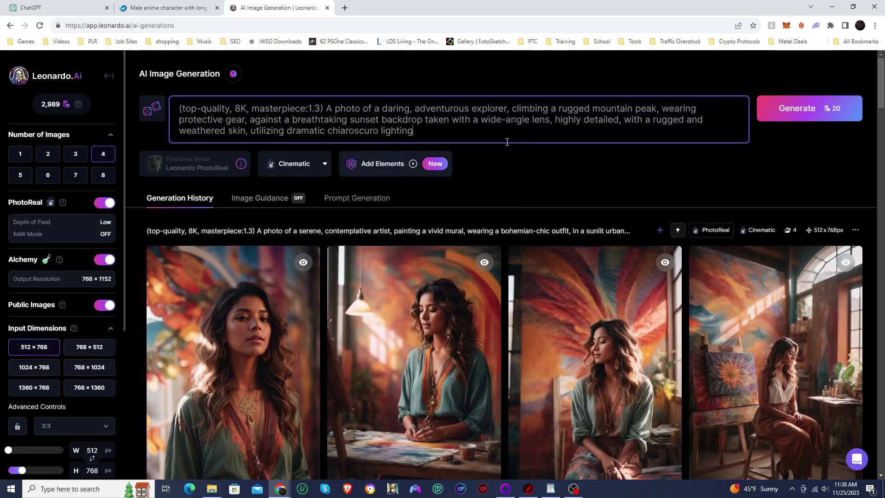
click(802, 108)
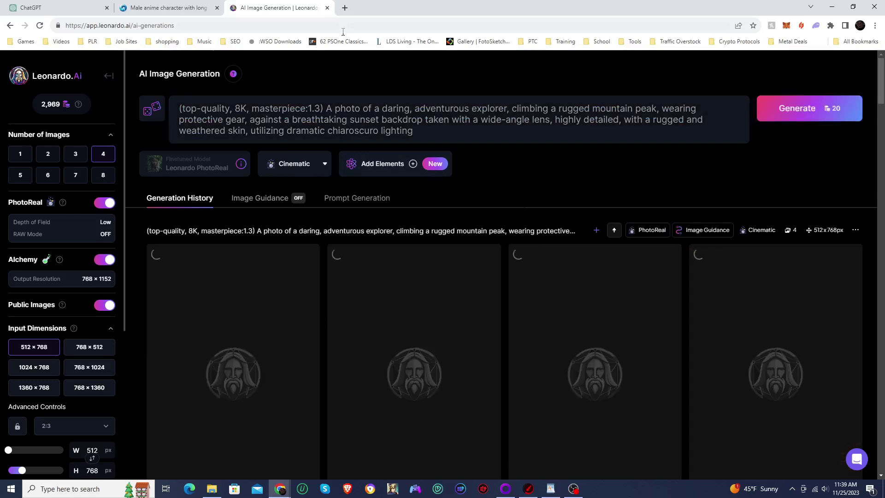
click(148, 7)
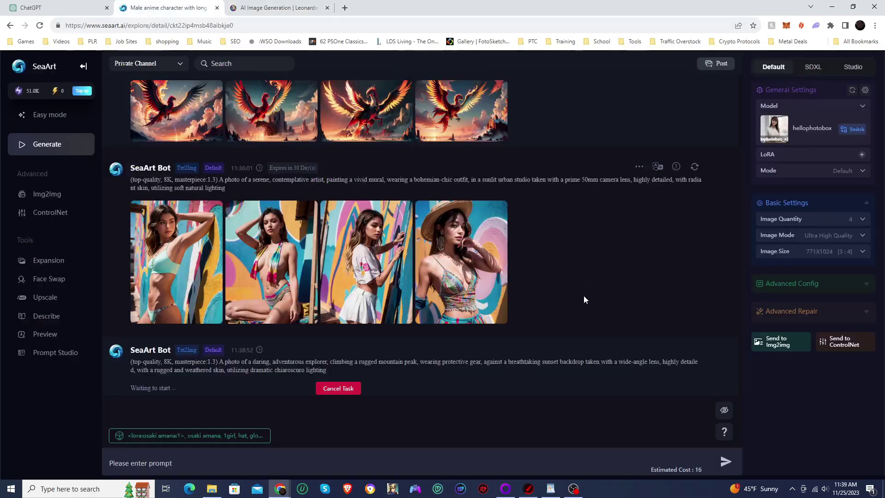
View the four hellophotobox explorer images full size, then reopen and close the third one
mouse_move(189, 304)
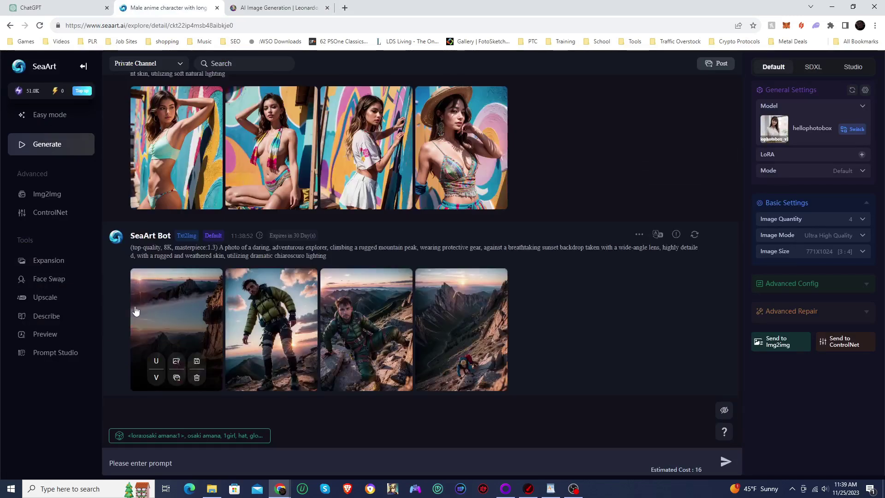
click(178, 305)
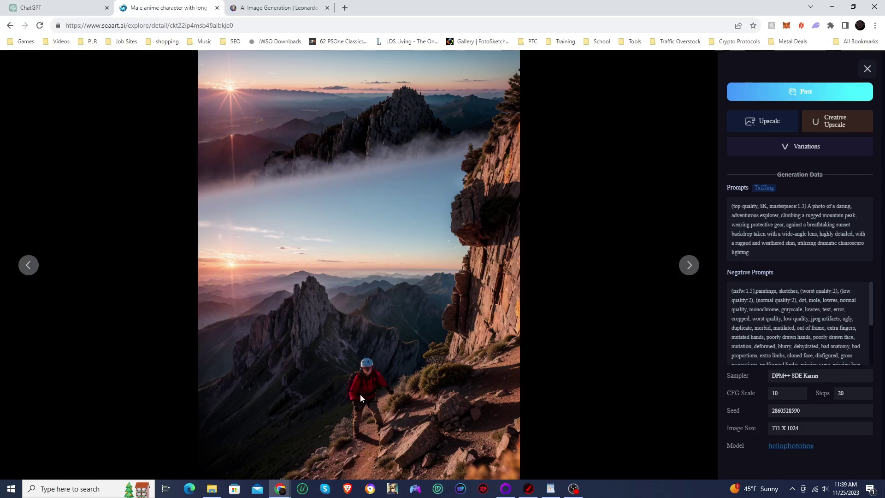
click(688, 264)
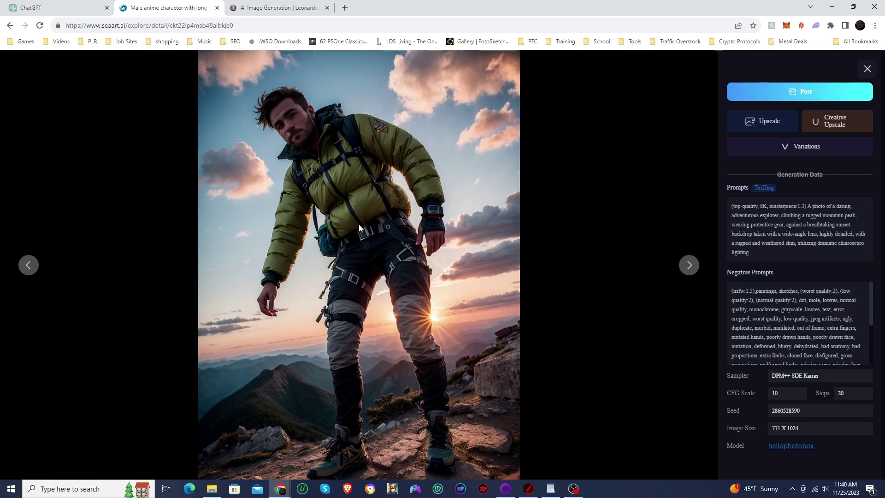
click(687, 268)
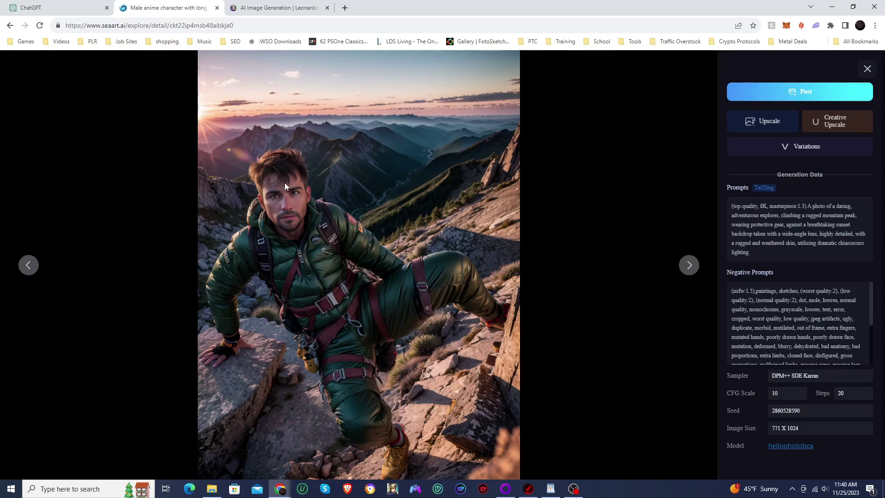
click(689, 265)
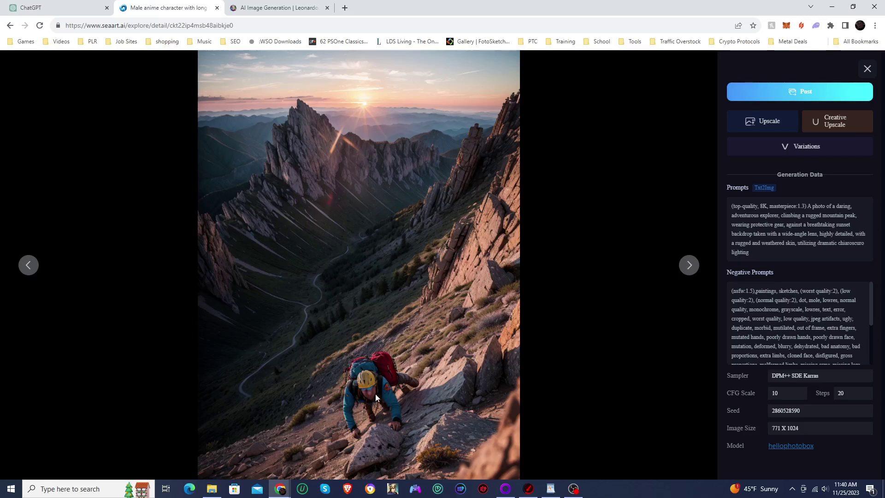
click(864, 71)
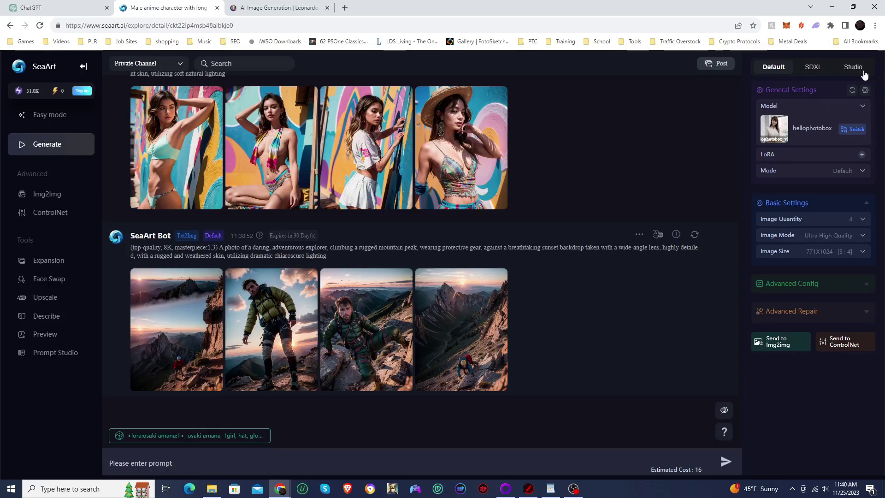
click(366, 304)
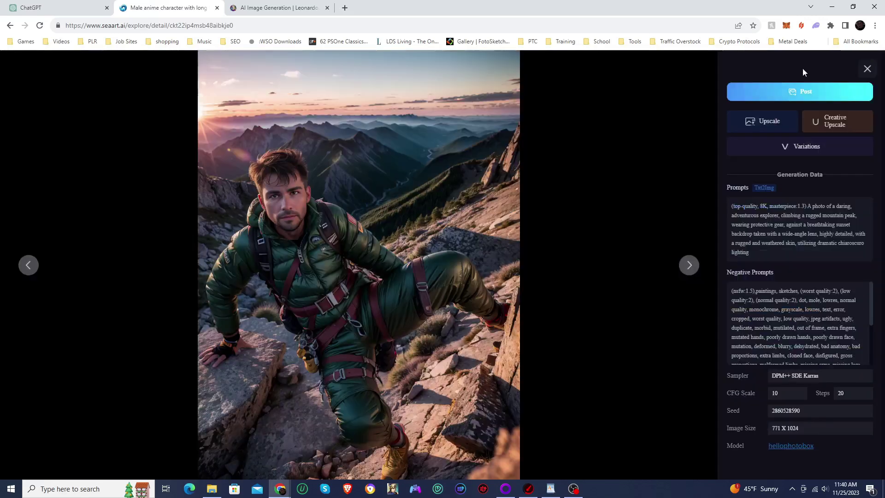
click(867, 69)
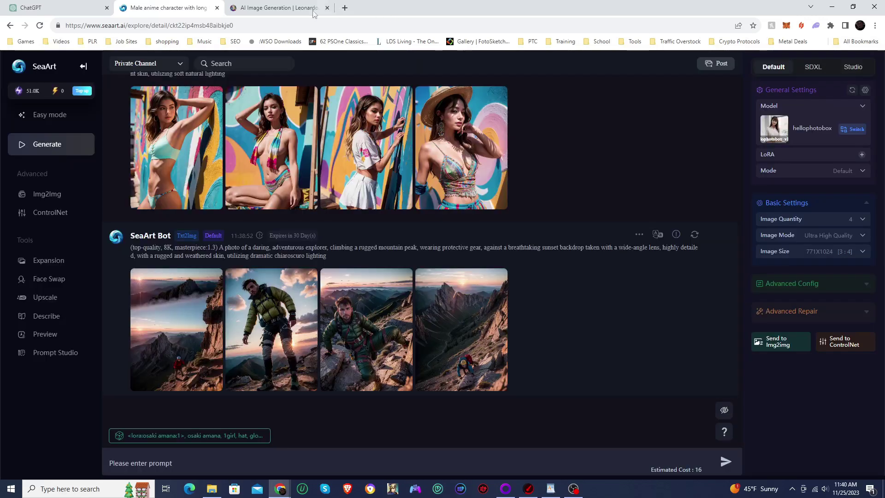
Review Leonardo.Ai's four PhotoReal mountain-explorer images full-size, briefly enlarging the summit hiker
click(265, 8)
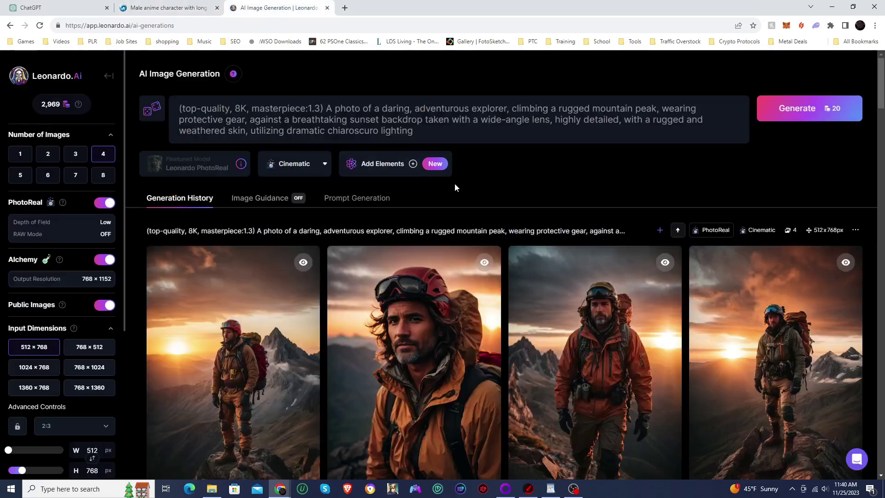
scroll(454, 184, down, 2)
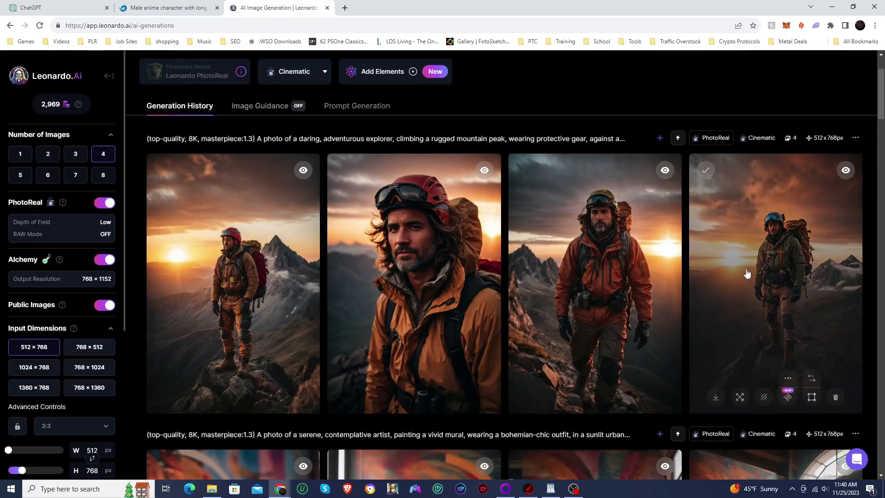
click(252, 235)
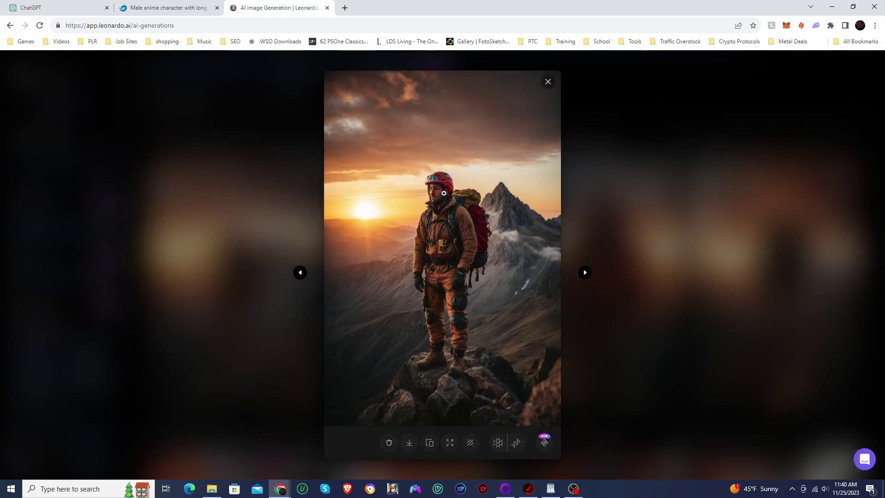
click(587, 276)
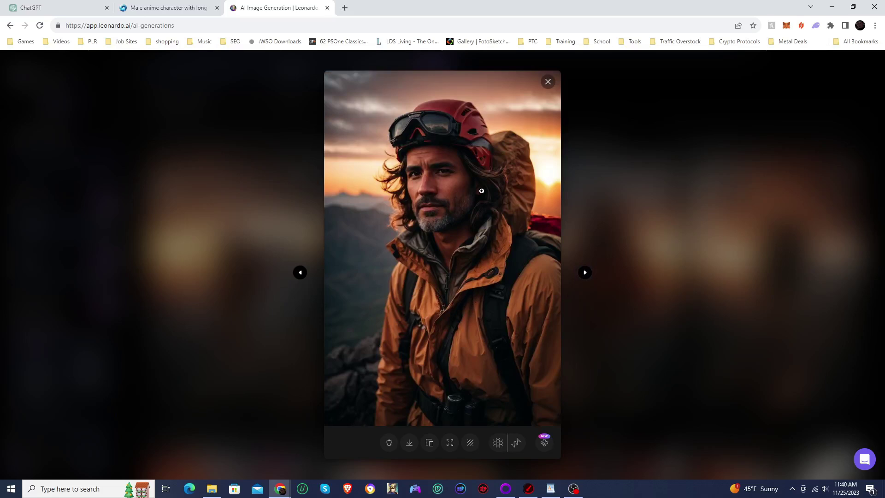
click(584, 273)
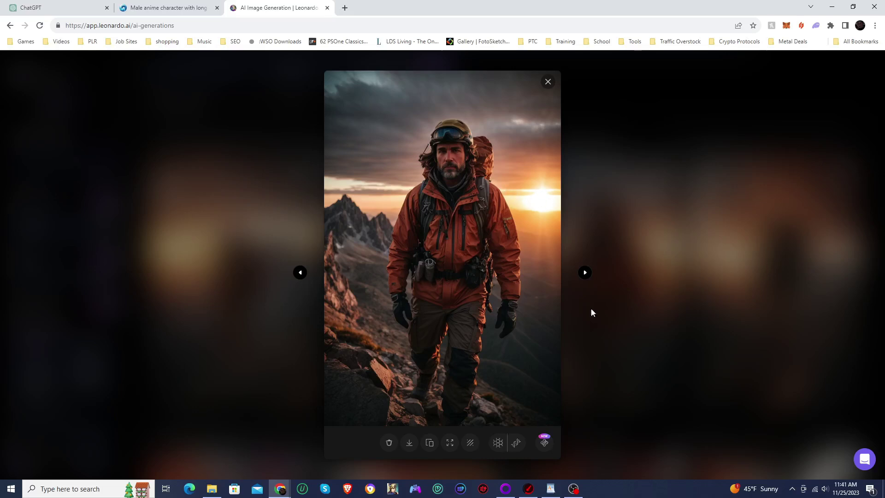
click(584, 272)
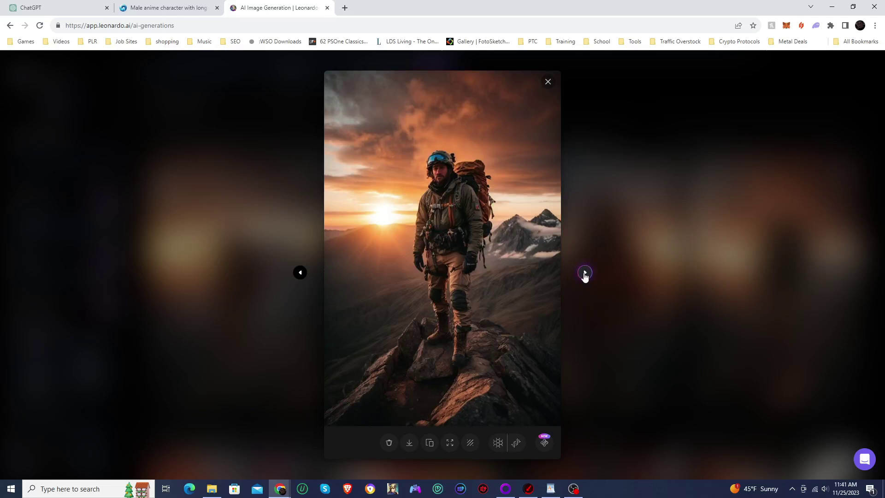
click(447, 177)
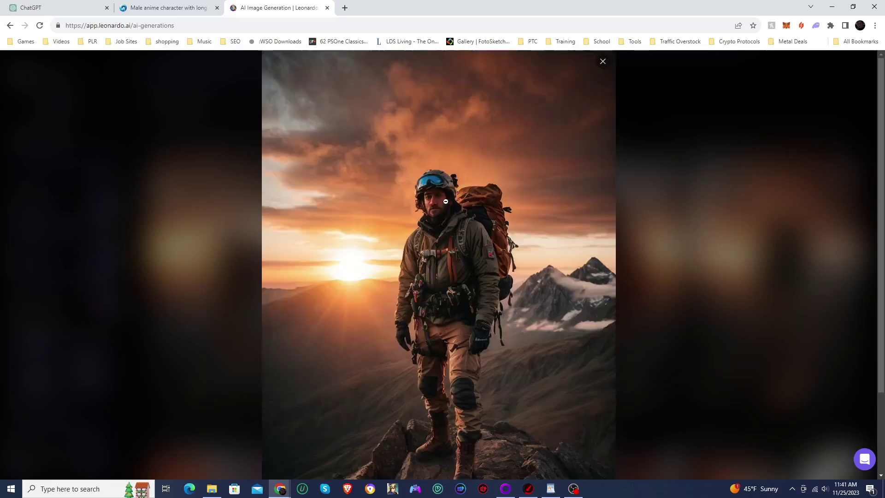
click(436, 207)
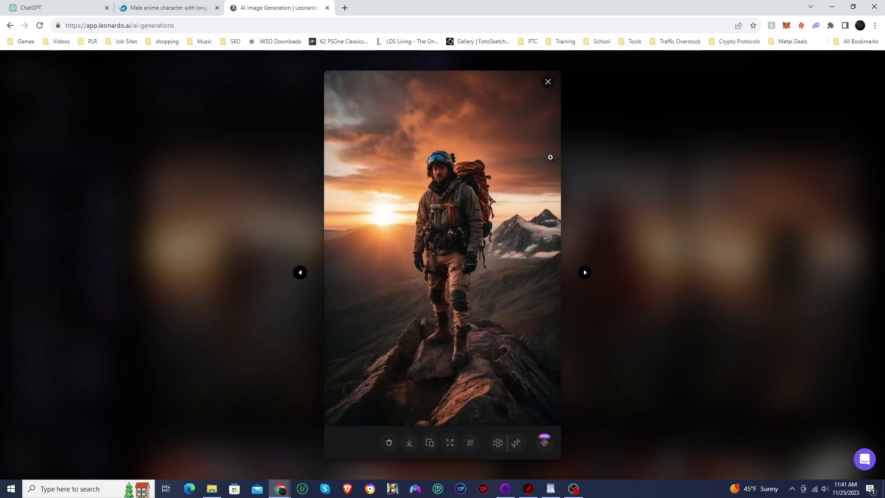
click(548, 82)
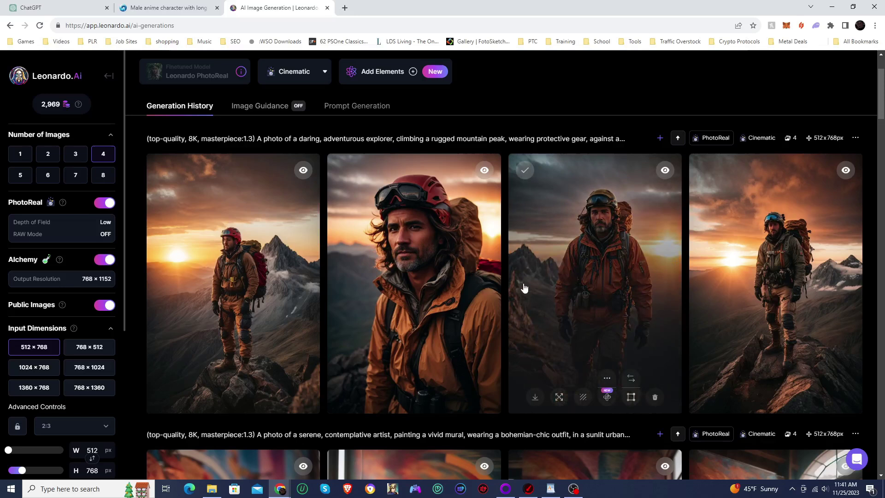
Bring ChatGPT's five photo-prompt list back into view
scroll(484, 296, down, 5)
scroll(487, 295, up, 3)
scroll(487, 295, up, 3)
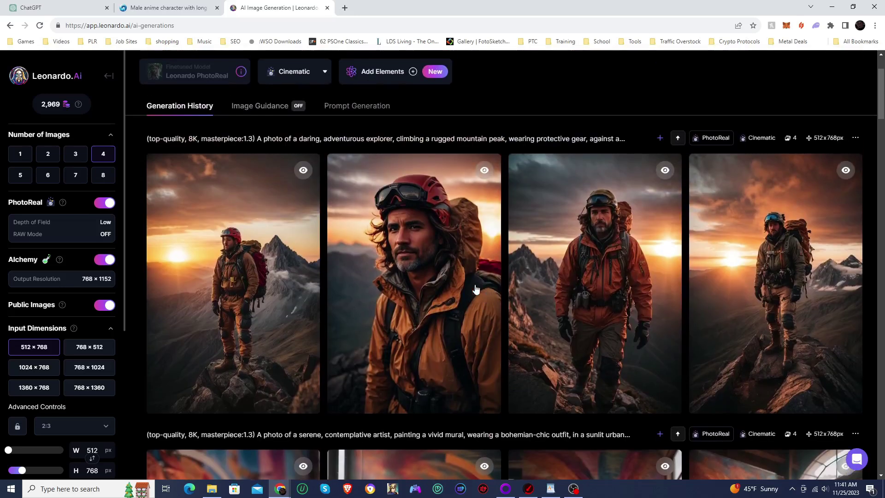
click(74, 4)
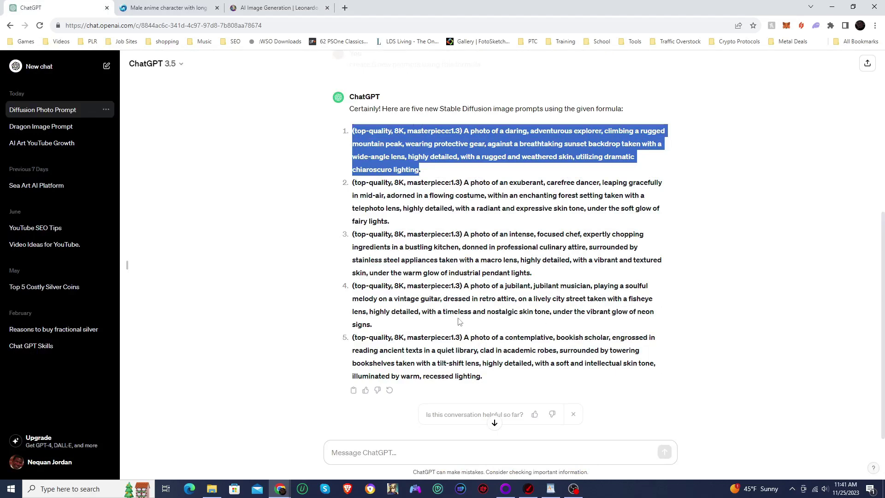
Copy ChatGPT's fifth prompt, the bookish scholar, and submit it as a new SeaArt generation
drag(353, 339, 481, 376)
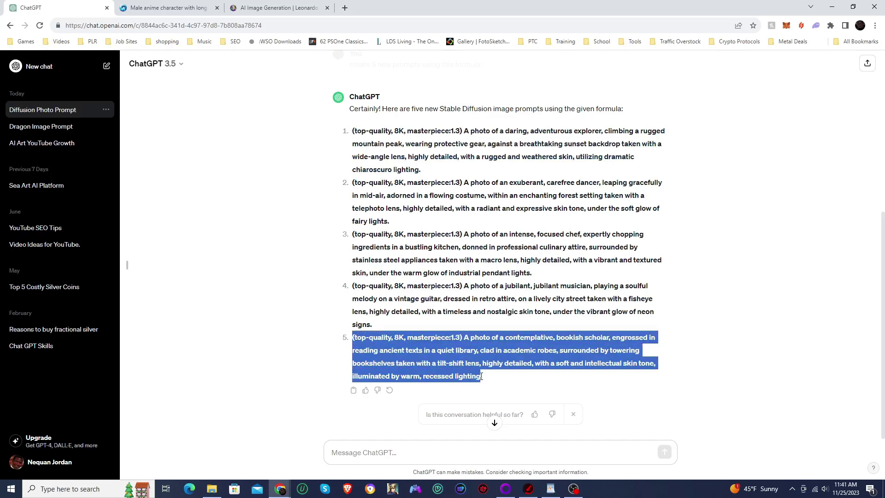
right_click(455, 363)
click(468, 366)
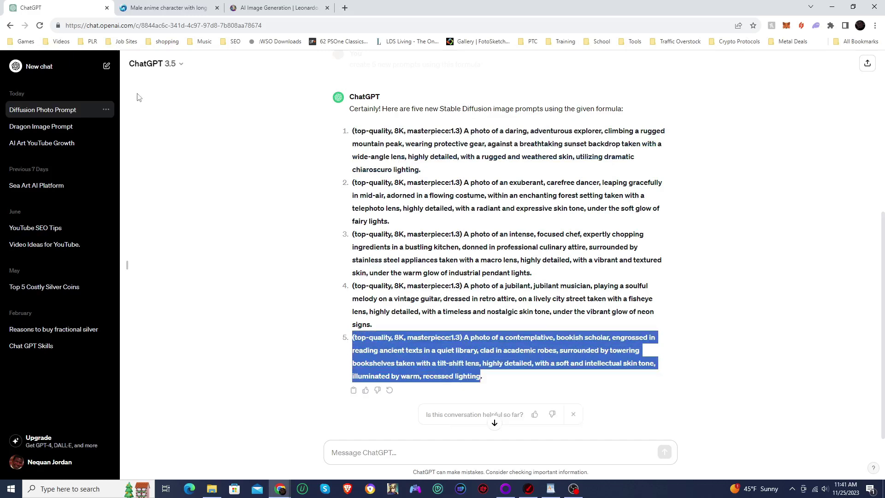
click(150, 8)
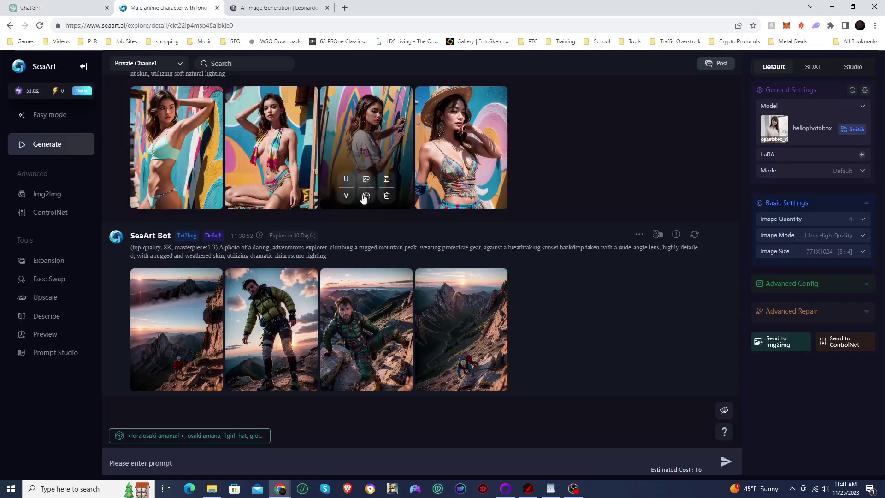
click(201, 455)
key(ctrl+v)
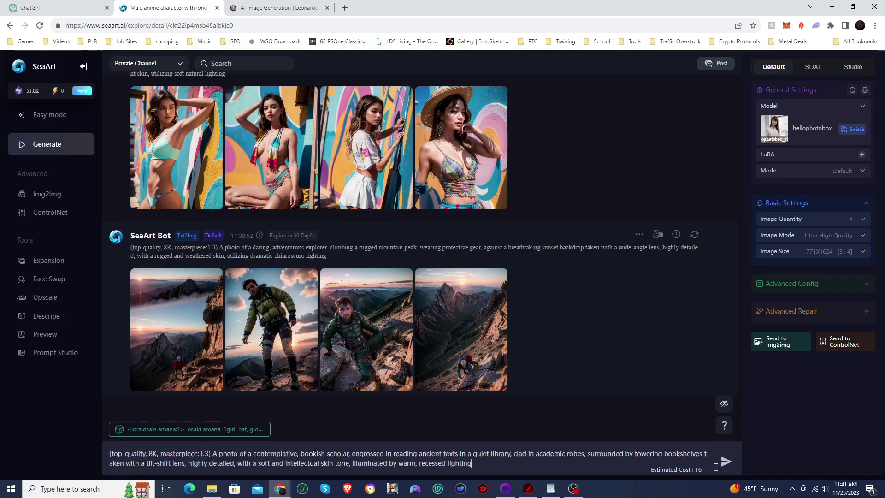
click(725, 462)
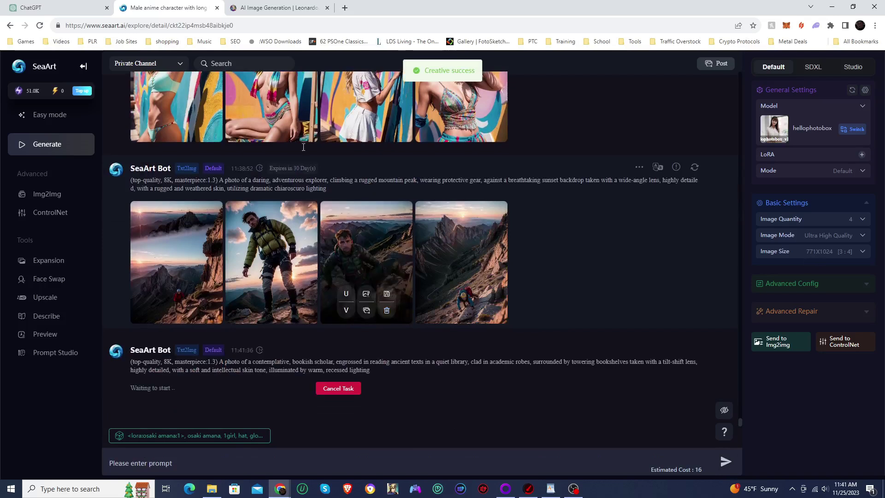
Swap Leonardo.Ai's explorer prompt for the pasted scholar prompt and generate four images
click(283, 9)
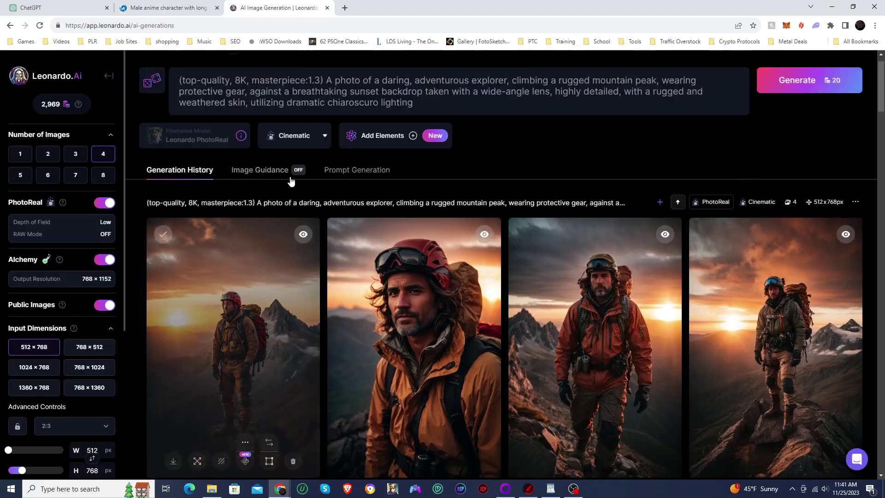
scroll(290, 181, up, 1)
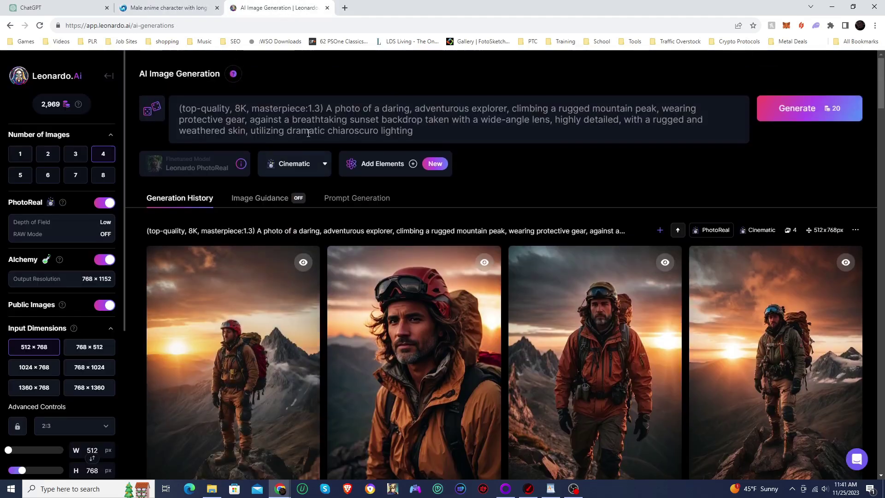
triple_click(373, 114)
right_click(374, 114)
click(418, 151)
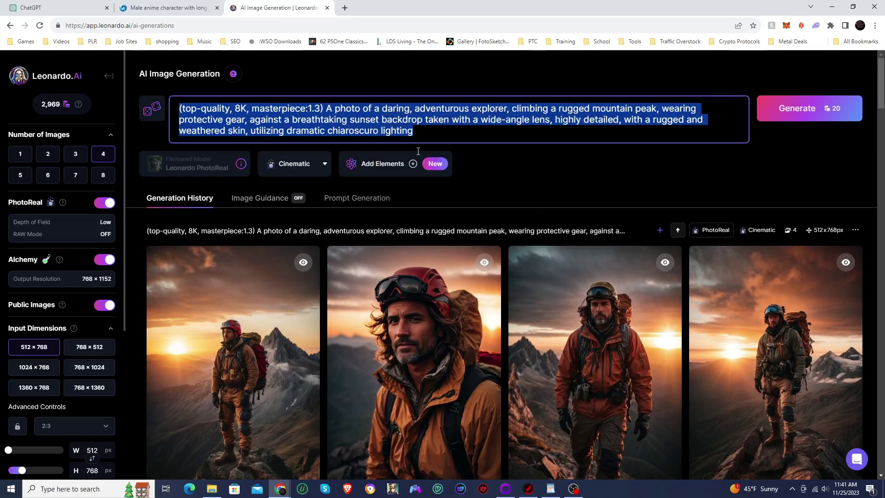
key(ctrl+v)
click(797, 117)
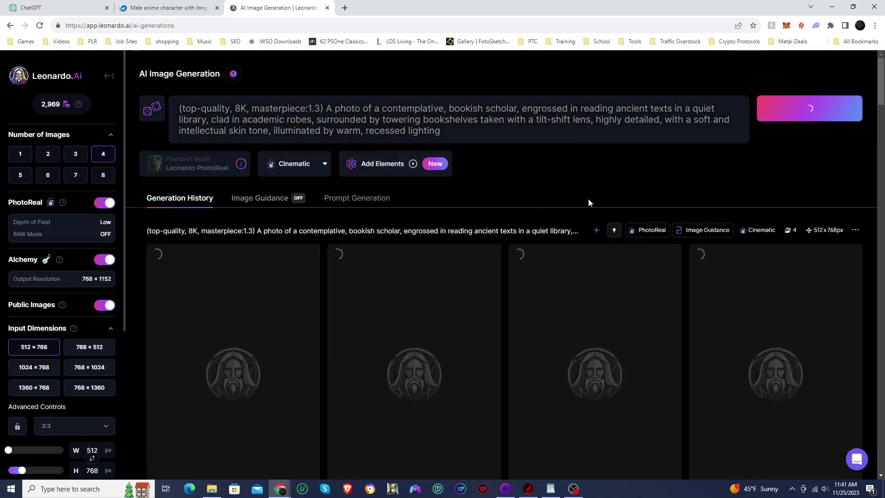
click(147, 10)
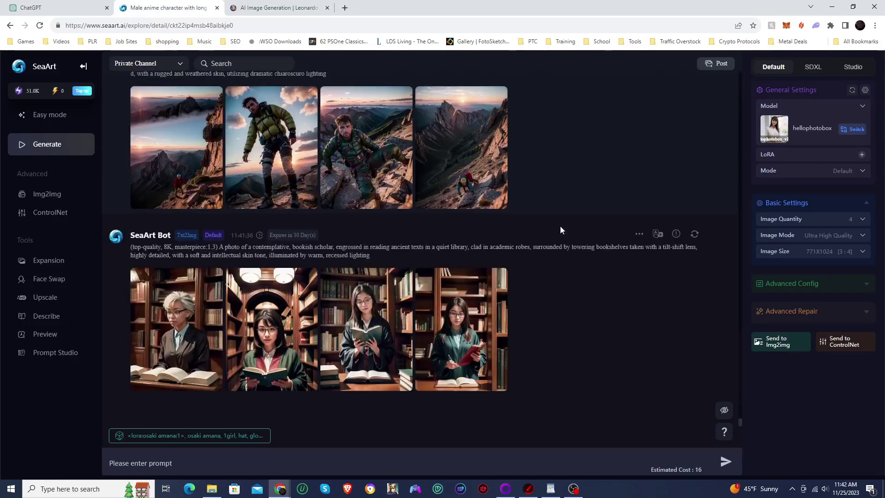
View SeaArt's library-scholar images full-size, stepping through to the girl holding a red book
mouse_move(179, 303)
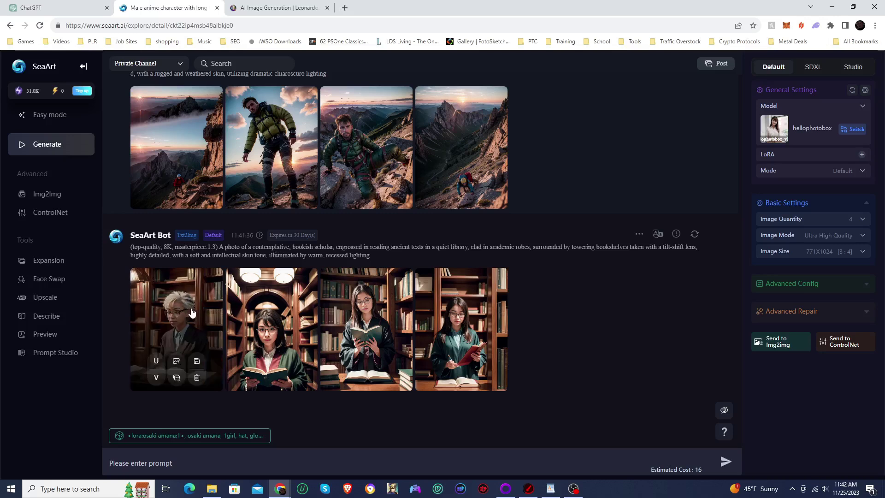
click(189, 308)
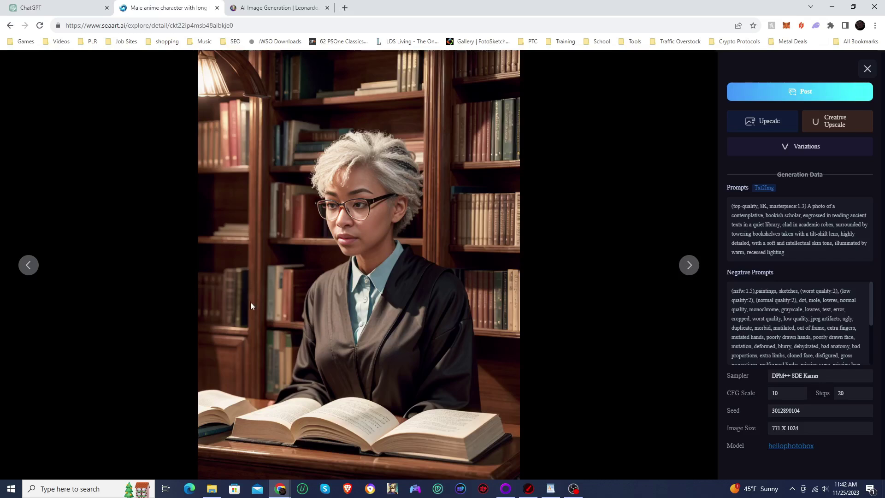
click(687, 267)
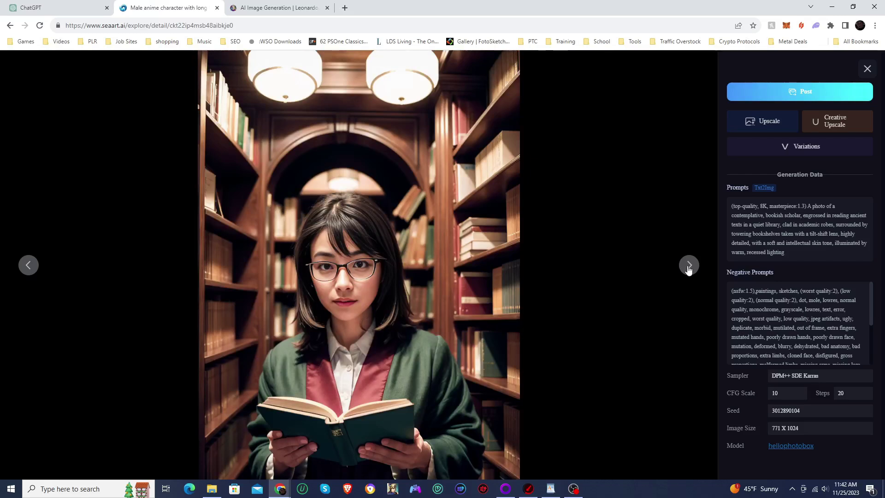
click(688, 266)
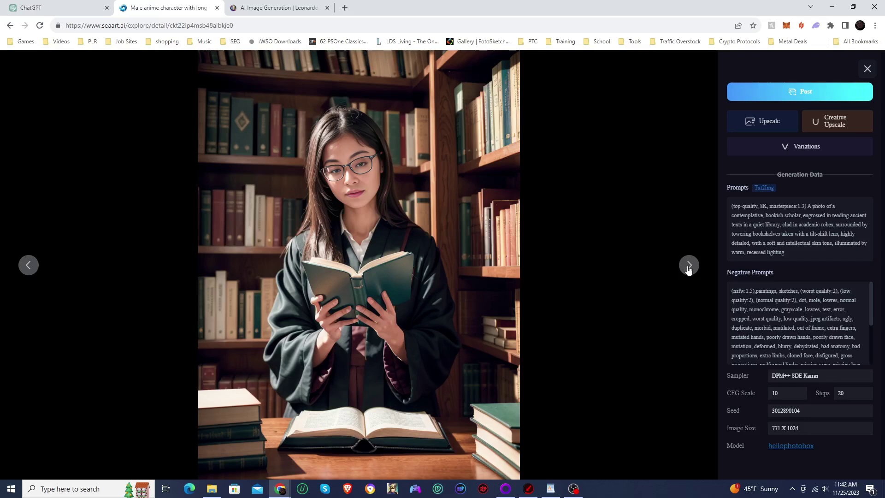
click(687, 266)
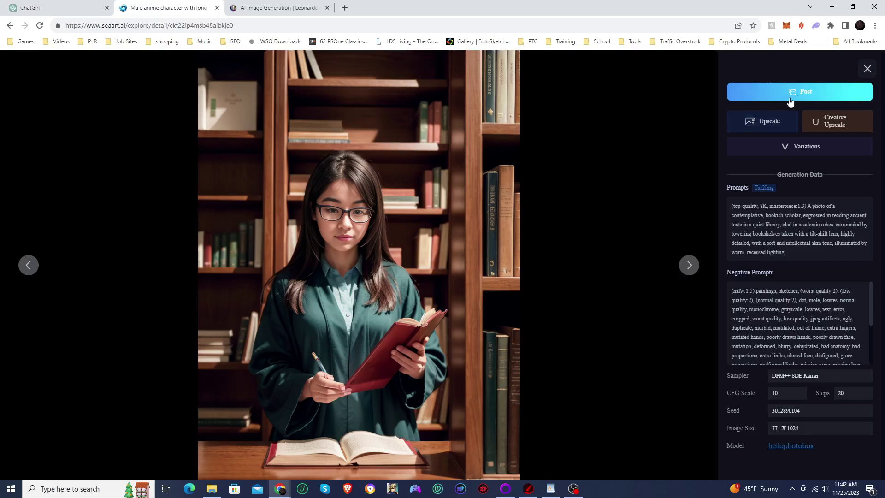
Close the SeaArt viewer and browse all four Leonardo.Ai library-scholar images full-size
click(867, 69)
click(253, 4)
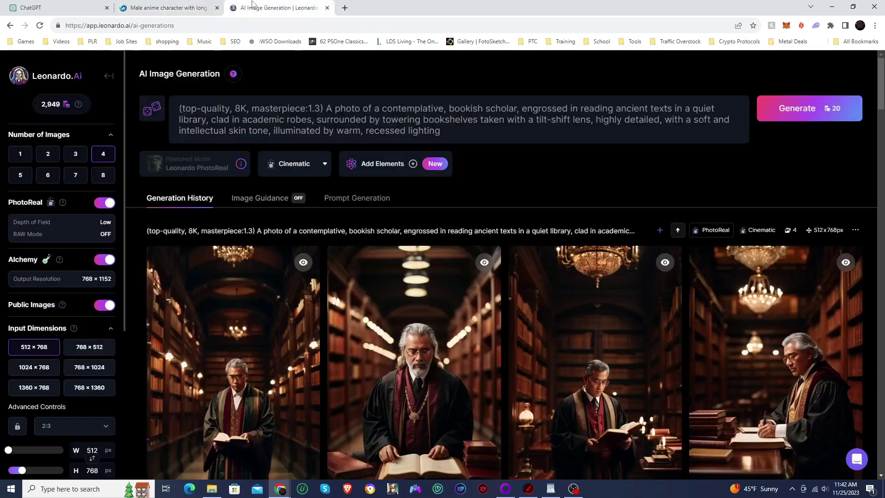
scroll(338, 261, down, 2)
click(247, 251)
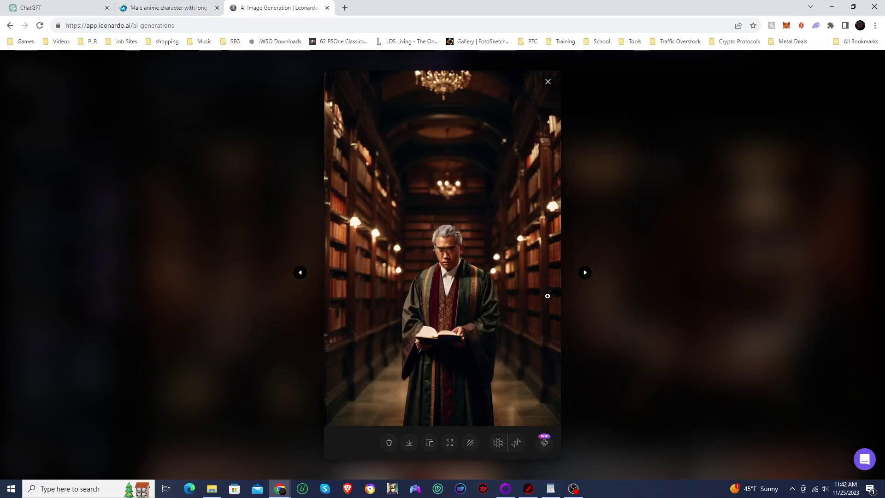
click(585, 273)
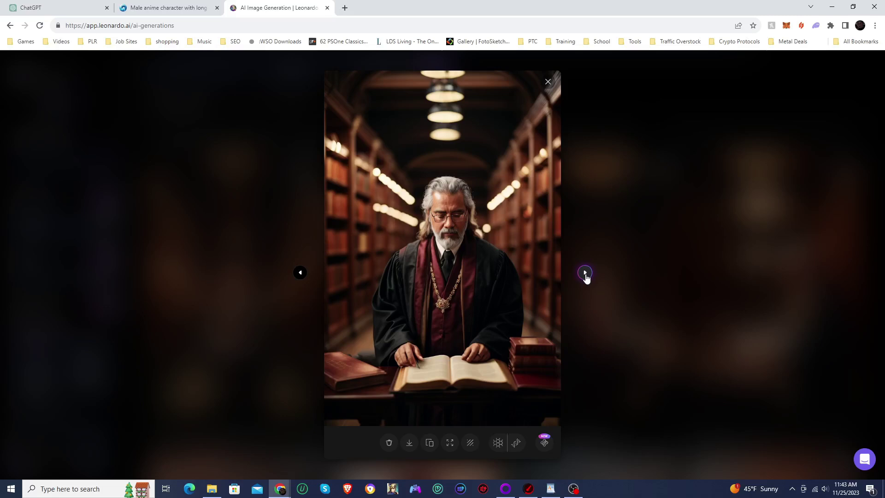
click(585, 273)
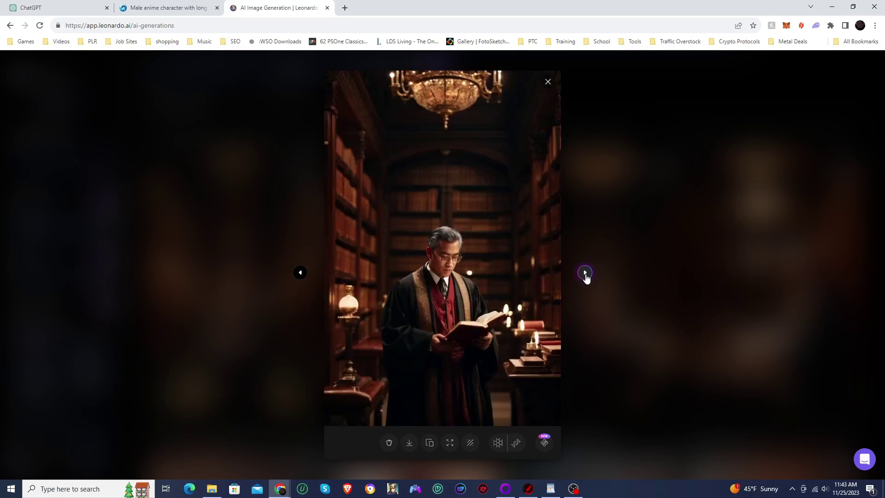
click(585, 273)
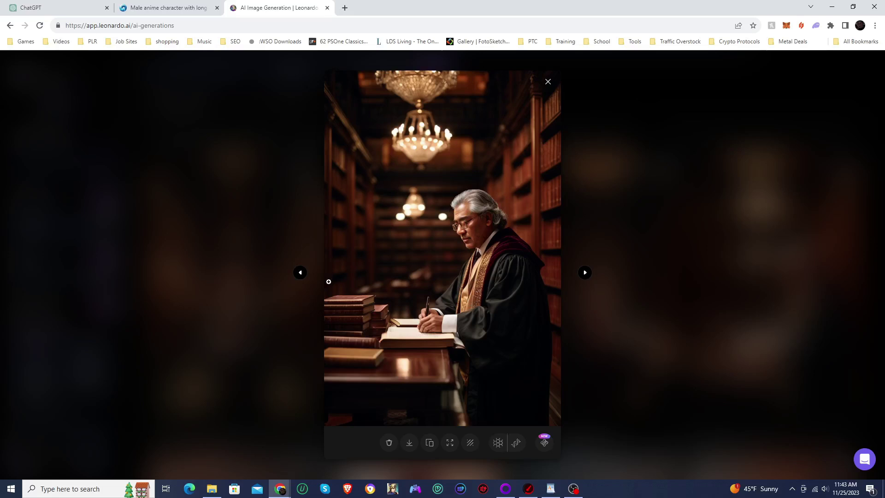
click(547, 84)
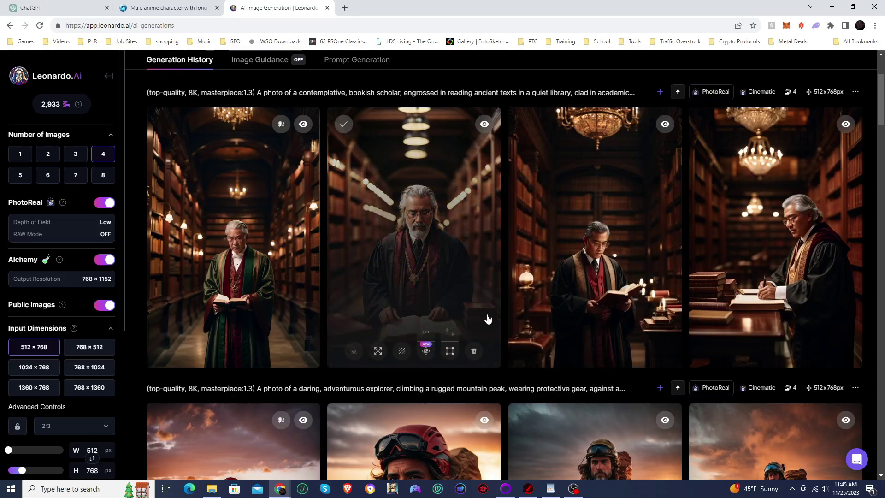
Go to Leonardo.Ai's Home page showing Featured Models
scroll(487, 317, up, 1)
scroll(487, 319, up, 3)
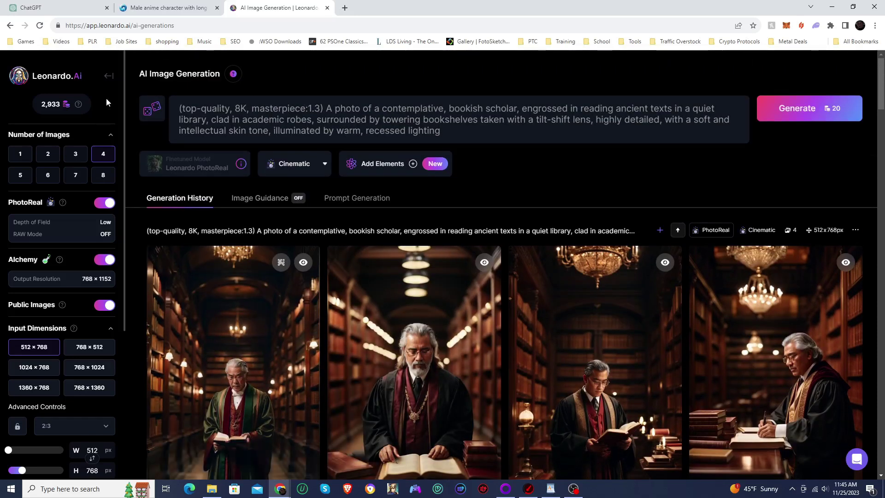
click(106, 82)
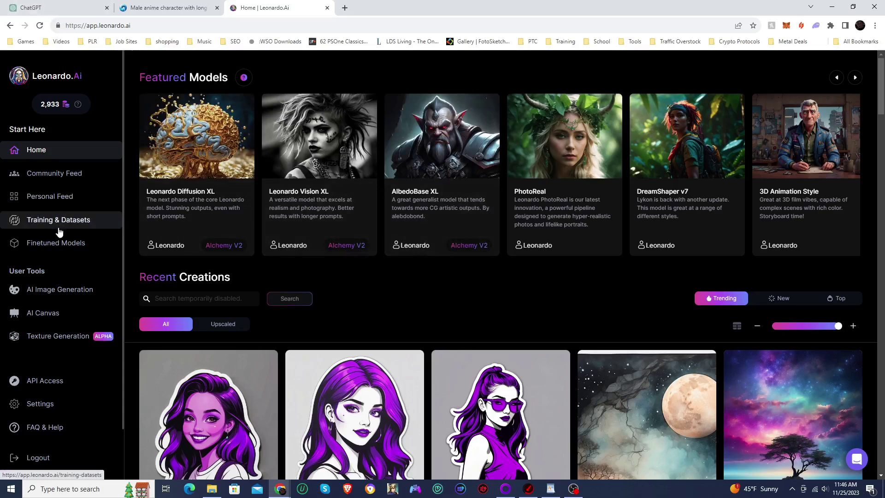
Open the Community Feed's Hyperreal image and highlight its full prompt text to read it
click(48, 175)
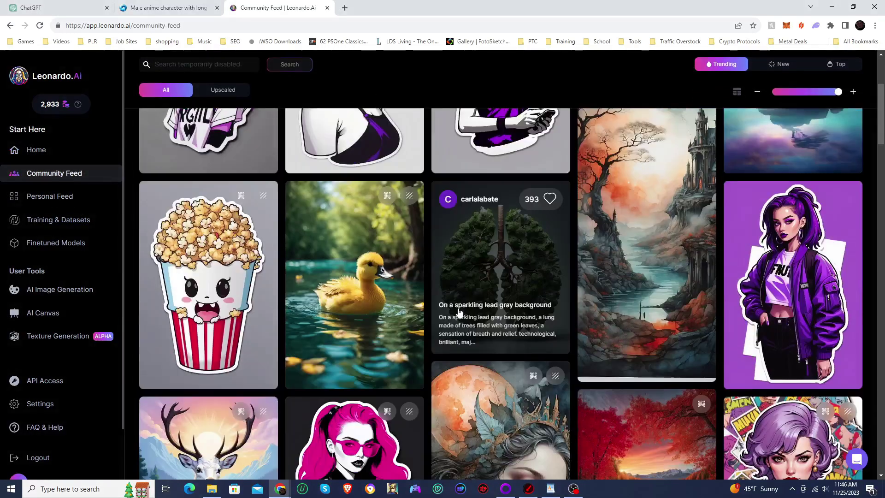
scroll(459, 313, down, 15)
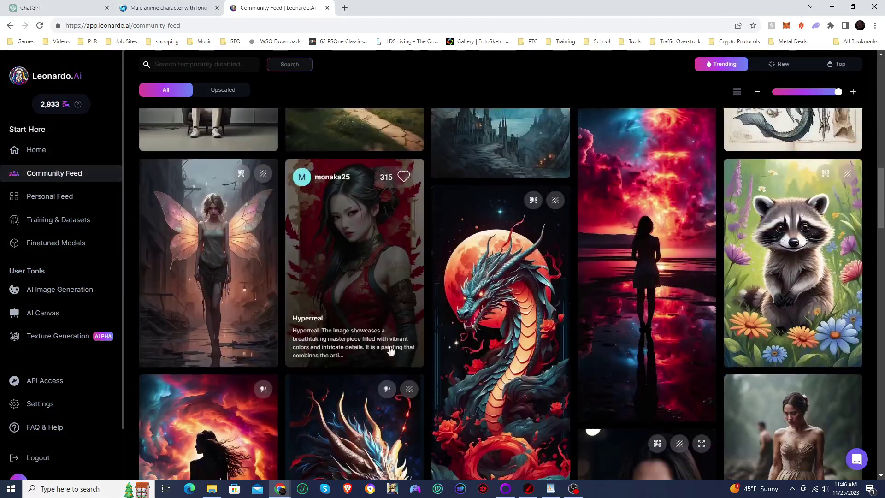
click(342, 236)
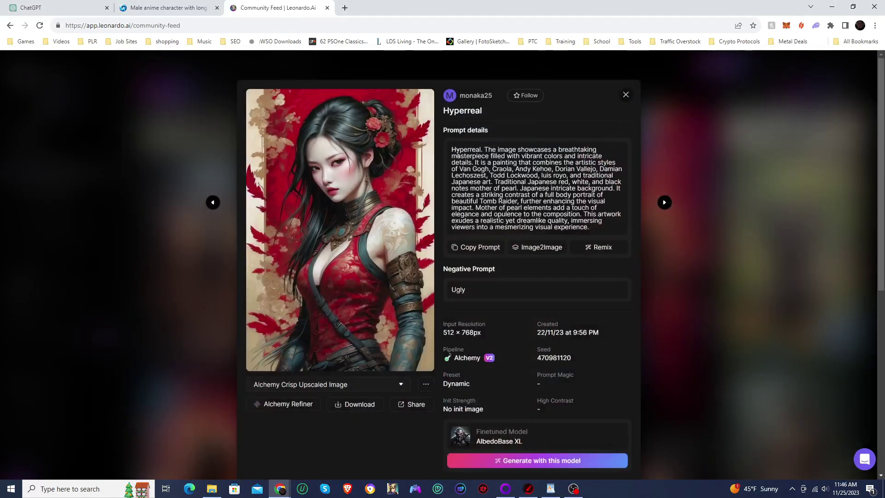
drag(453, 148, 610, 233)
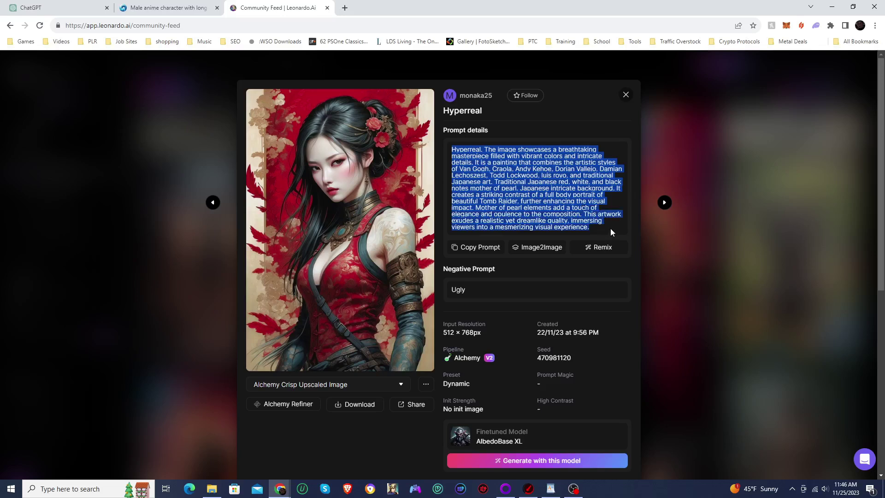
click(608, 224)
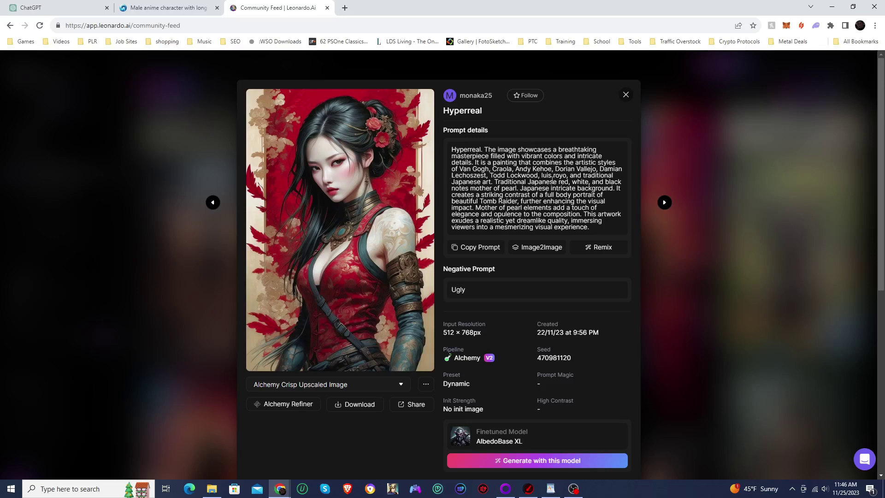
Scroll through ChatGPT's formula, example and five generated Stable Diffusion photo prompts
click(64, 7)
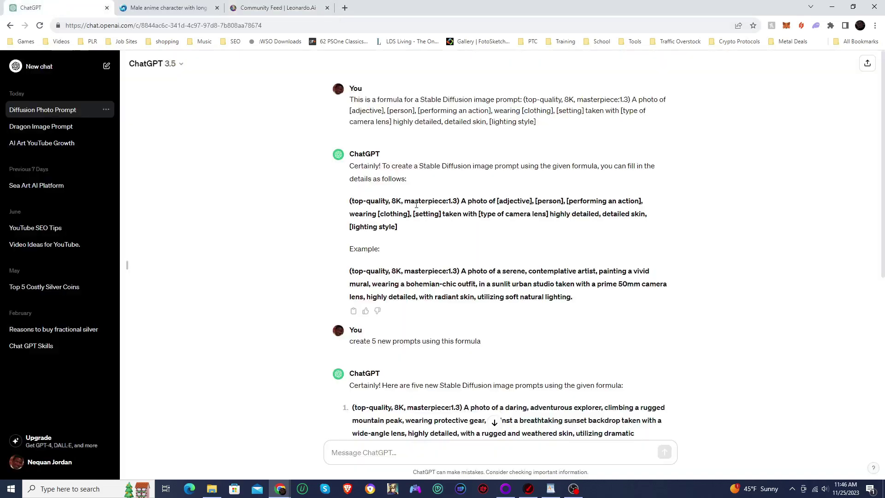
scroll(496, 296, down, 4)
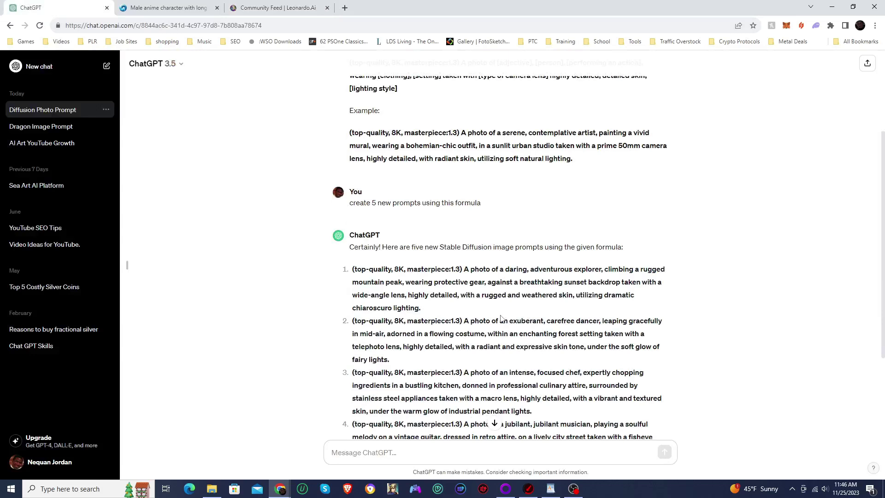
scroll(502, 318, up, 2)
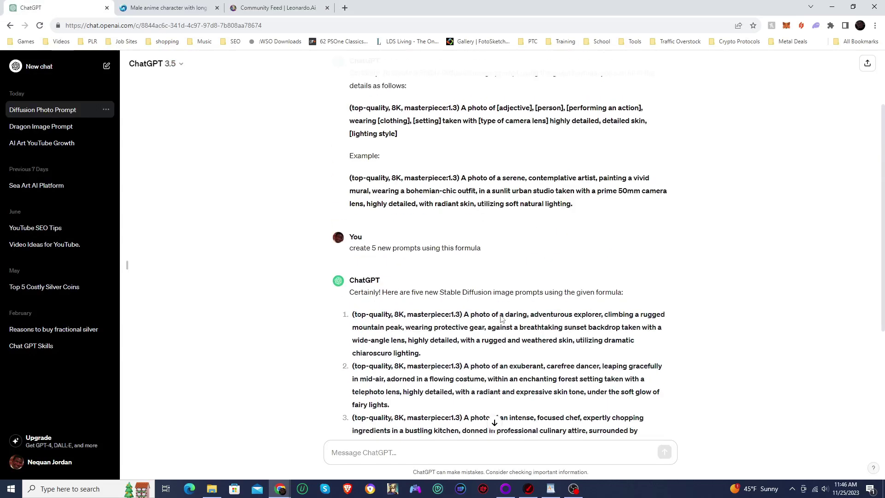
scroll(498, 322, down, 1)
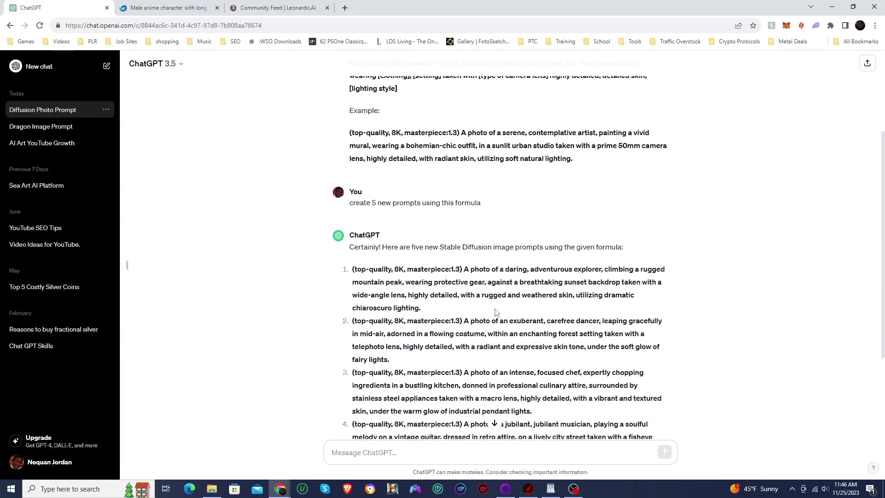
scroll(512, 277, down, 3)
scroll(530, 322, up, 5)
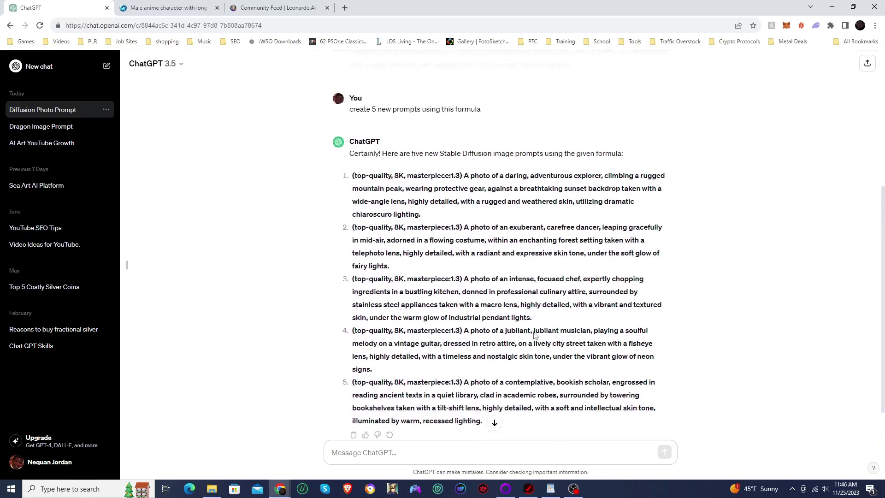
scroll(533, 334, up, 1)
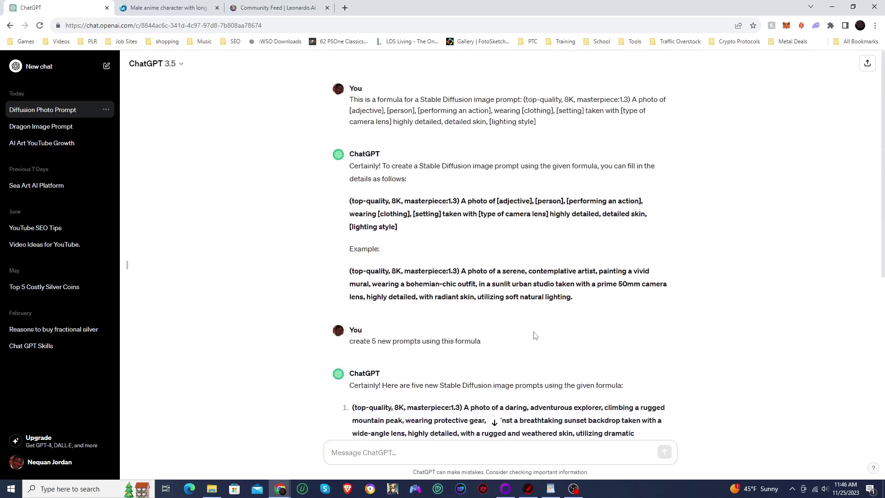
click(175, 8)
Close the Hyperreal details and scroll down through Leonardo.Ai's trending Community Feed images
click(282, 8)
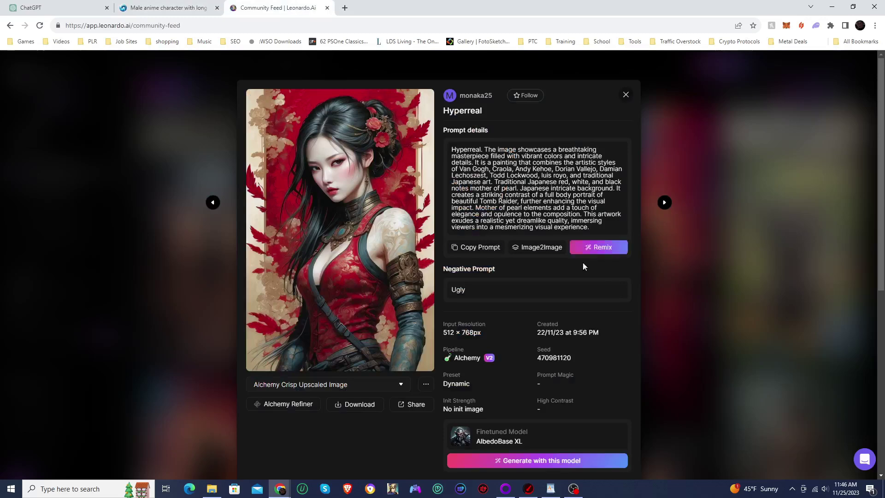
click(684, 280)
scroll(578, 283, down, 5)
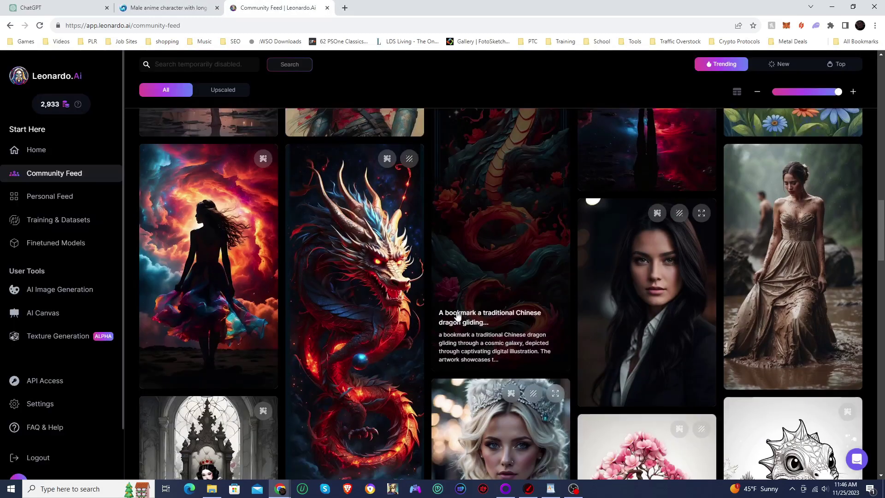
scroll(437, 339, down, 2)
scroll(434, 341, down, 3)
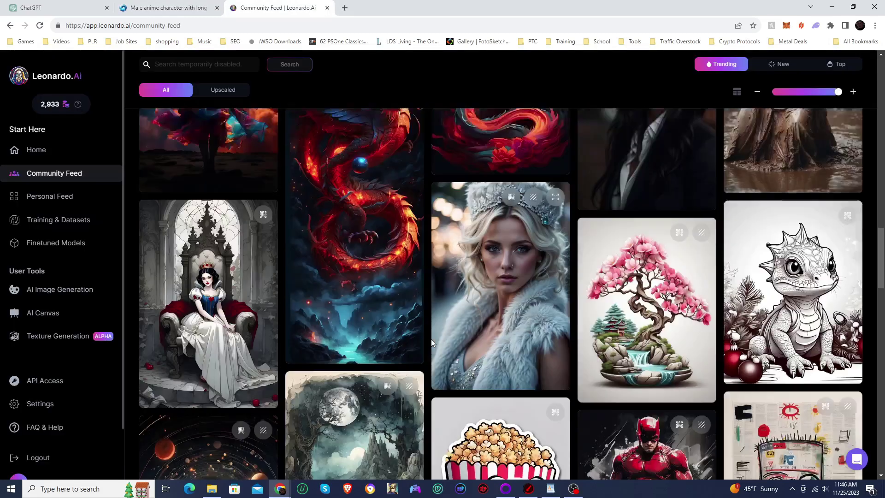
scroll(432, 342, down, 6)
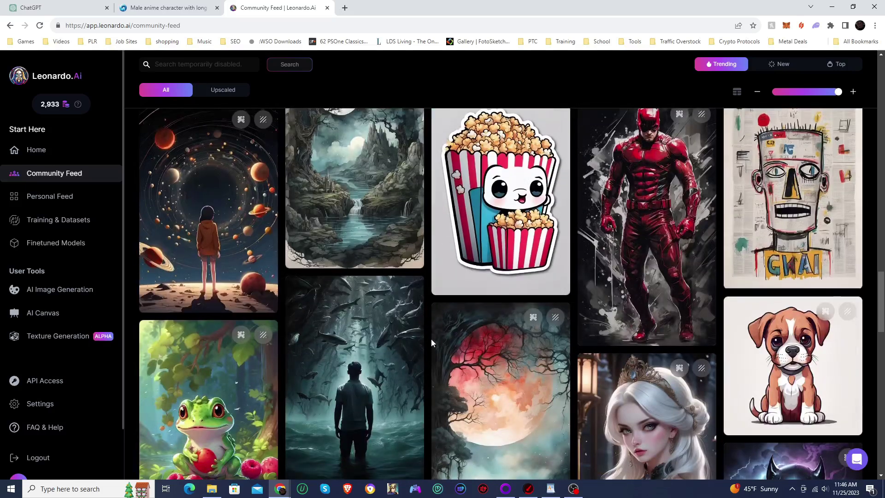
scroll(430, 305, down, 5)
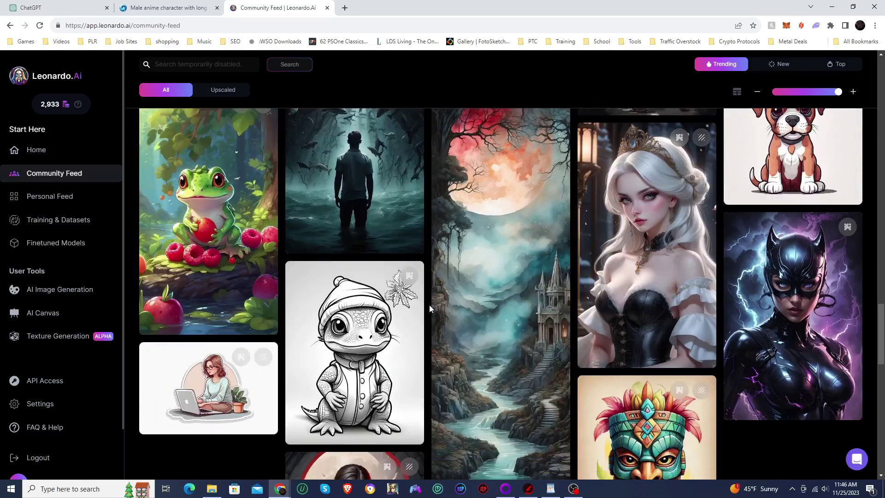
scroll(430, 313, down, 2)
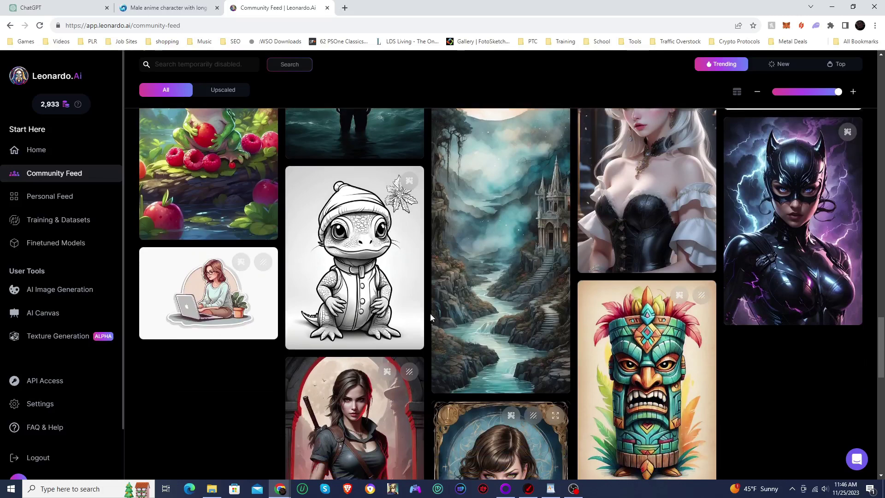